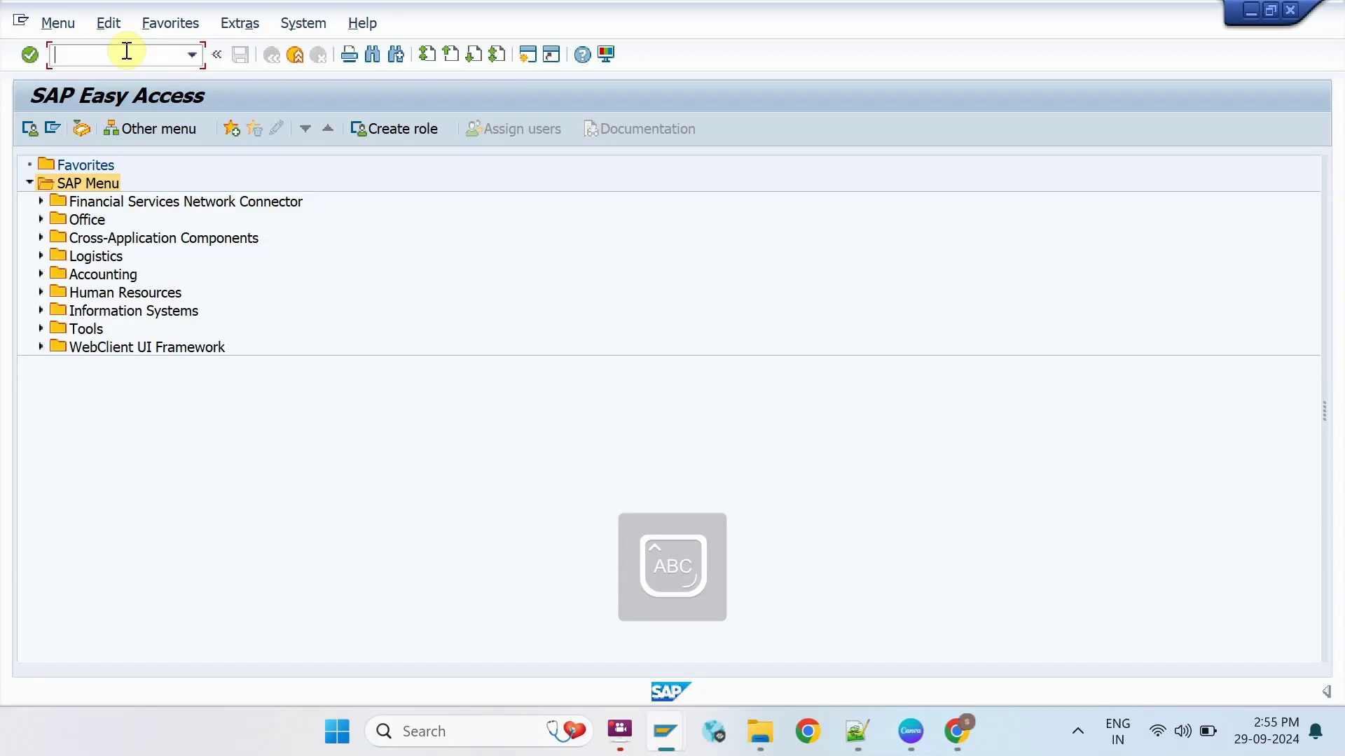
# Step: Display characteristic LOBM_RLZ in CT04 and view the source code of its LOBM_UBD dependency
pyautogui.write('CT')
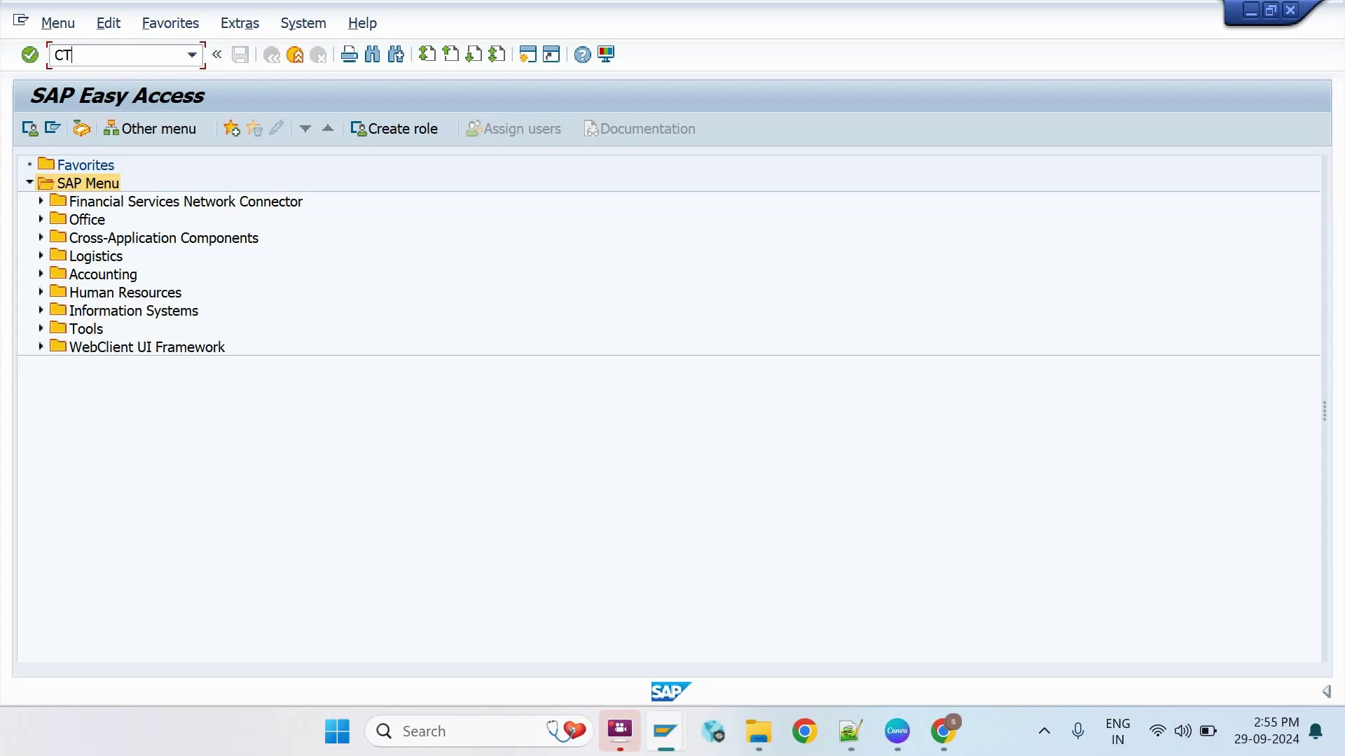
pyautogui.write('04')
pyautogui.press('Return')
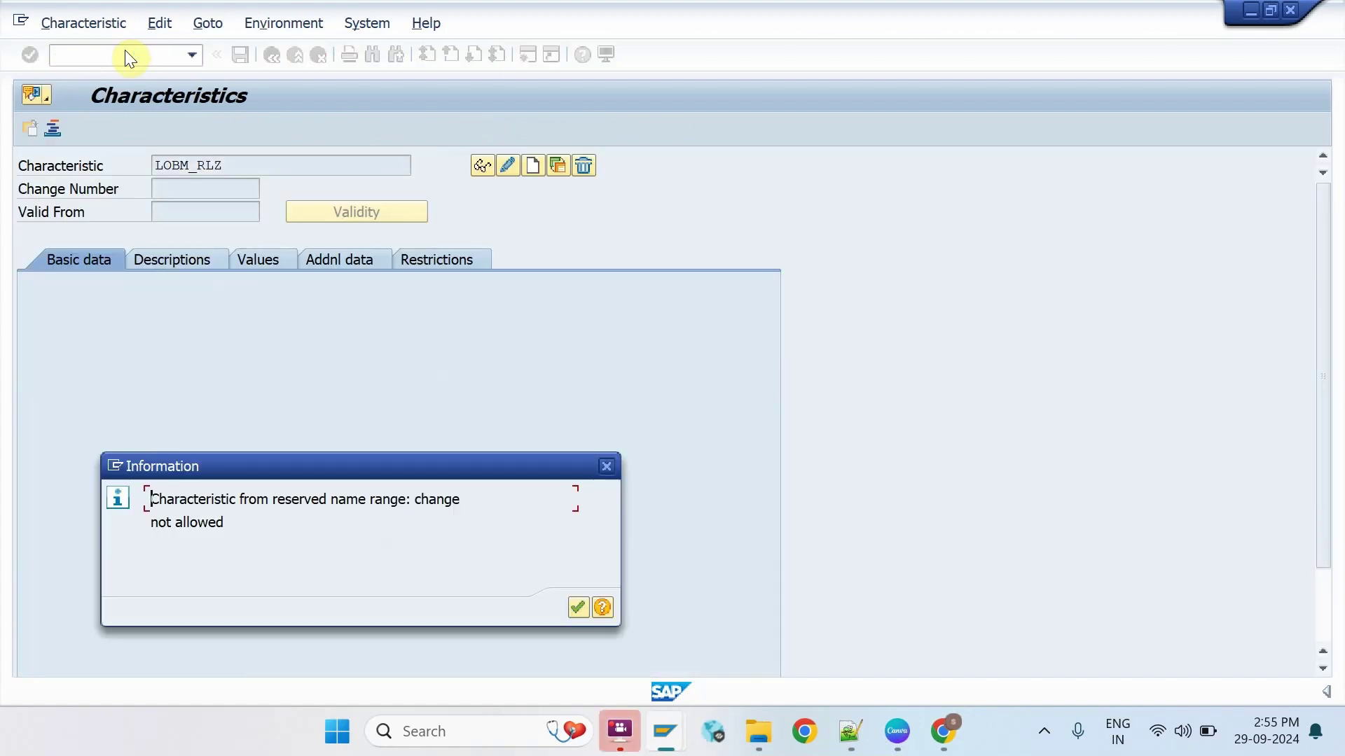
pyautogui.press('Return')
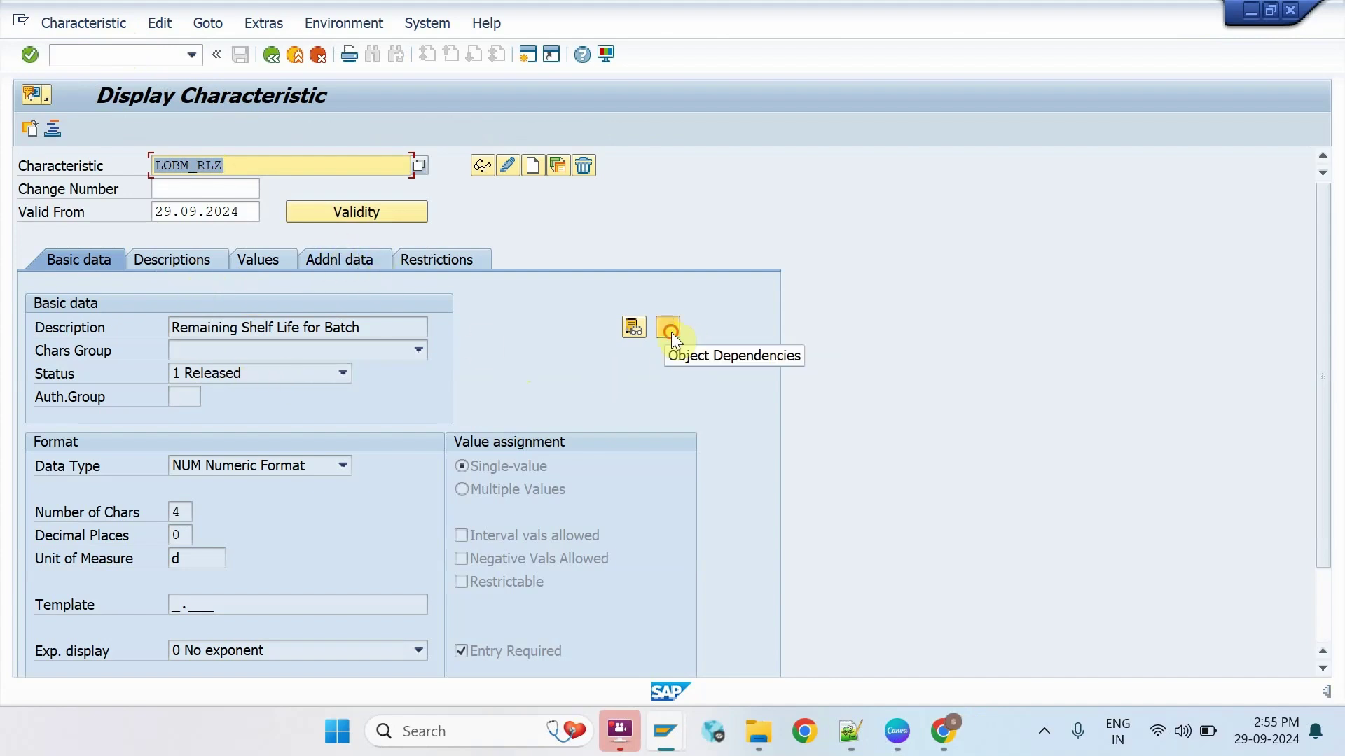
pyautogui.click(671, 332)
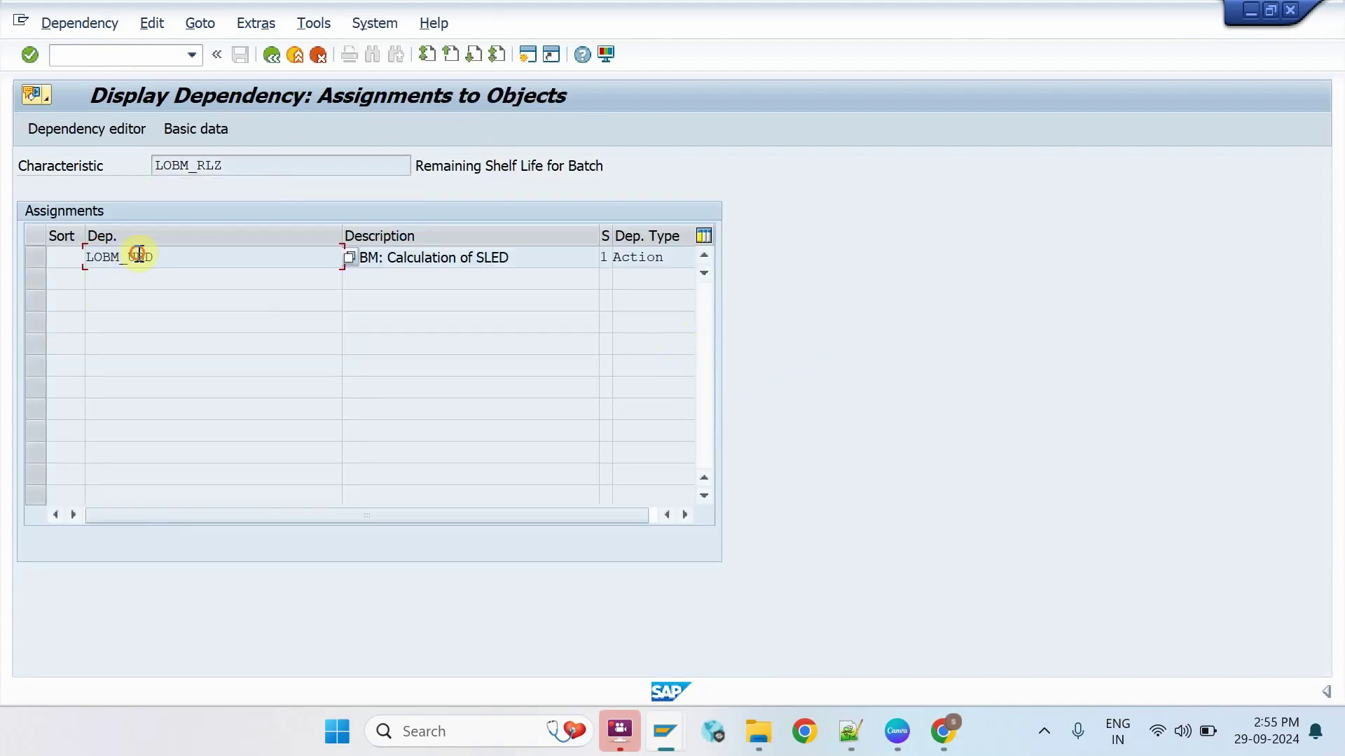
pyautogui.click(136, 133)
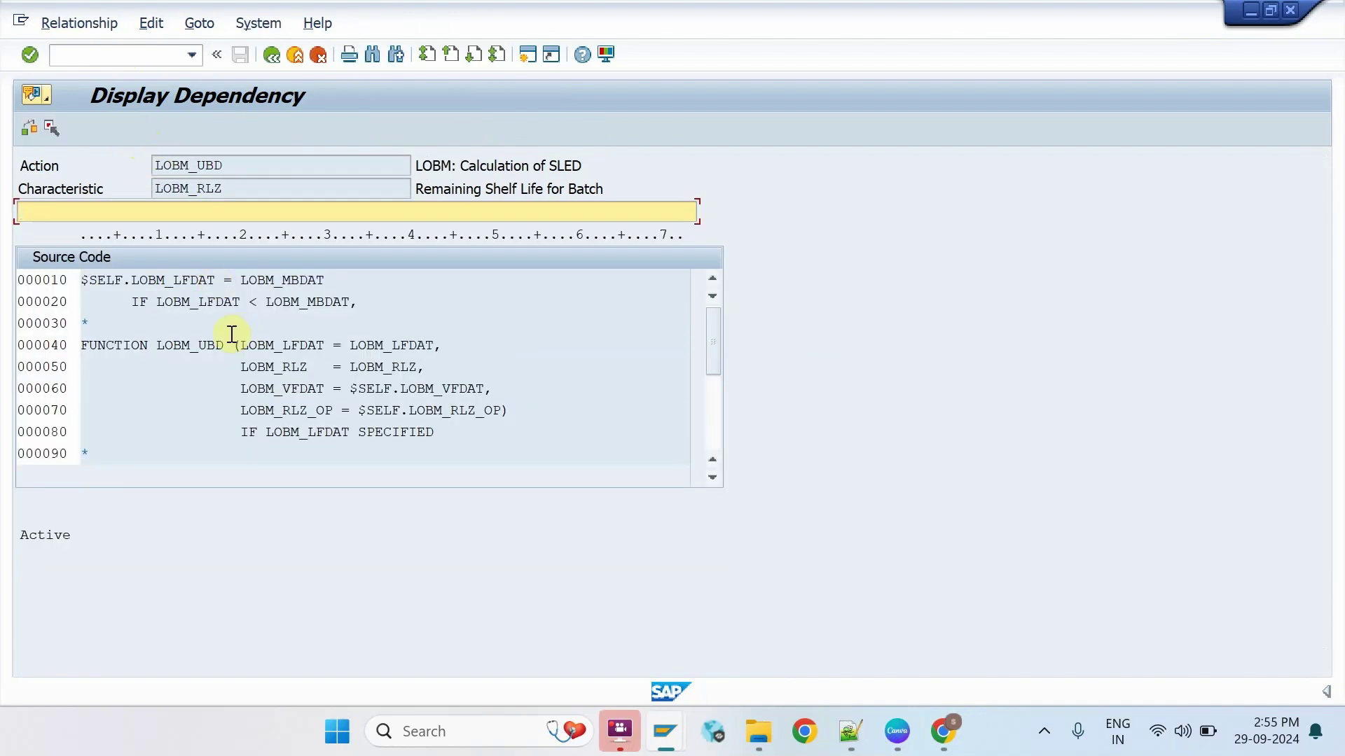
pyautogui.moveTo(228, 345); pyautogui.dragTo(155, 344)
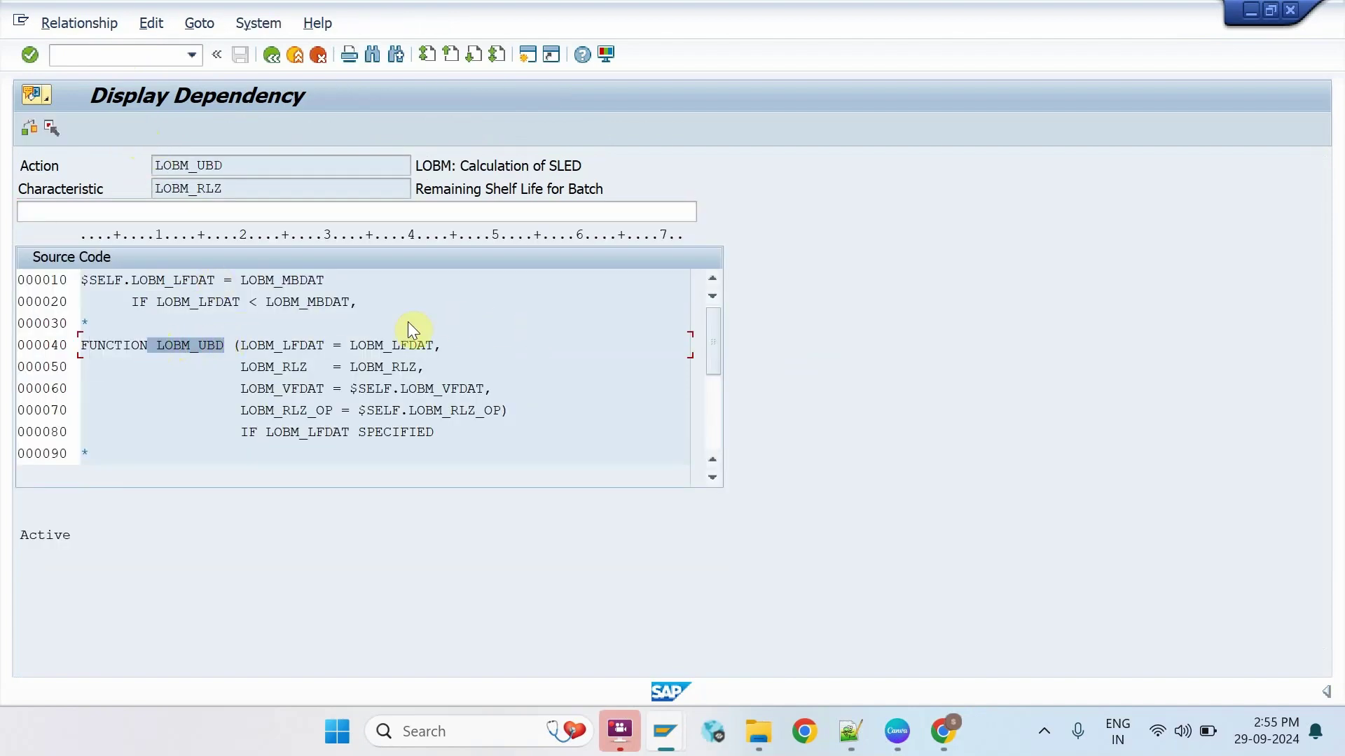
pyautogui.click(231, 343)
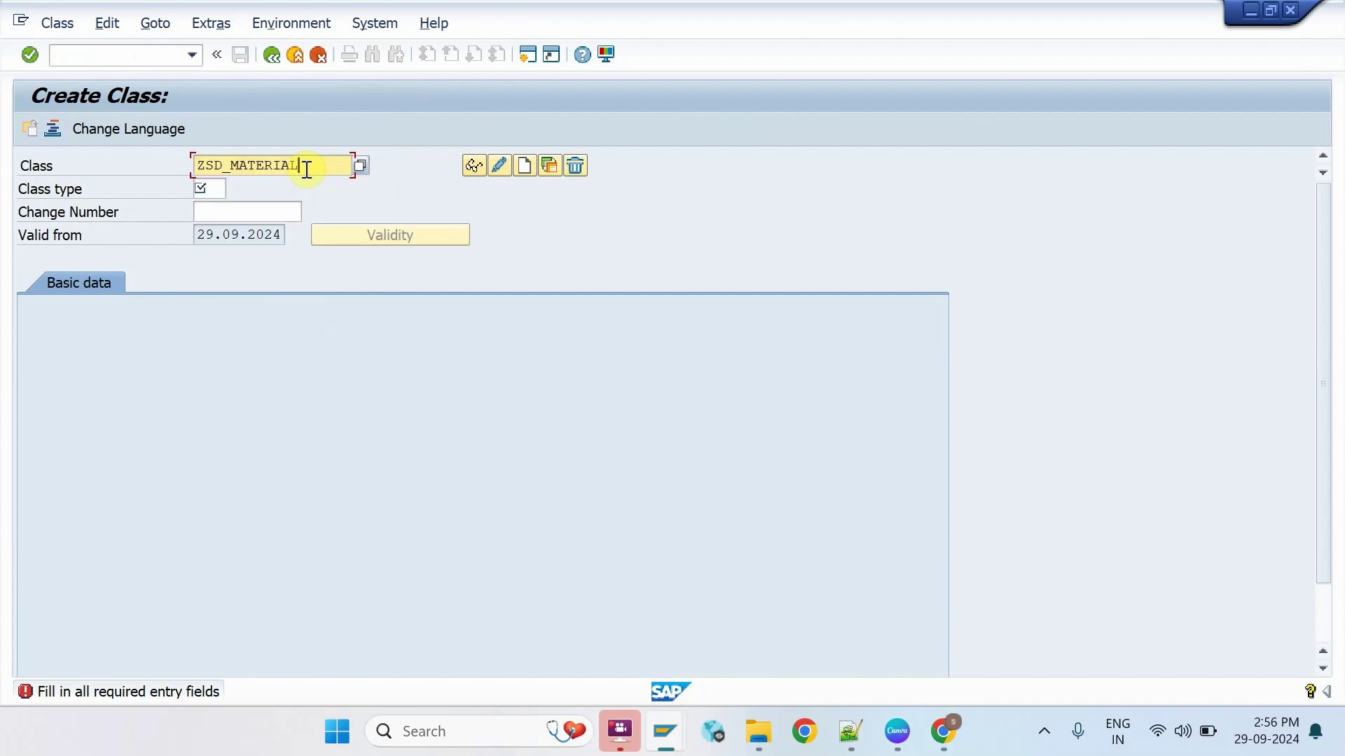
# Step: Display class ZSD_MATERIAL with class type 023 and widen Description to read LOBM_VFDAT in full
pyautogui.press('Tab')
pyautogui.write('023')
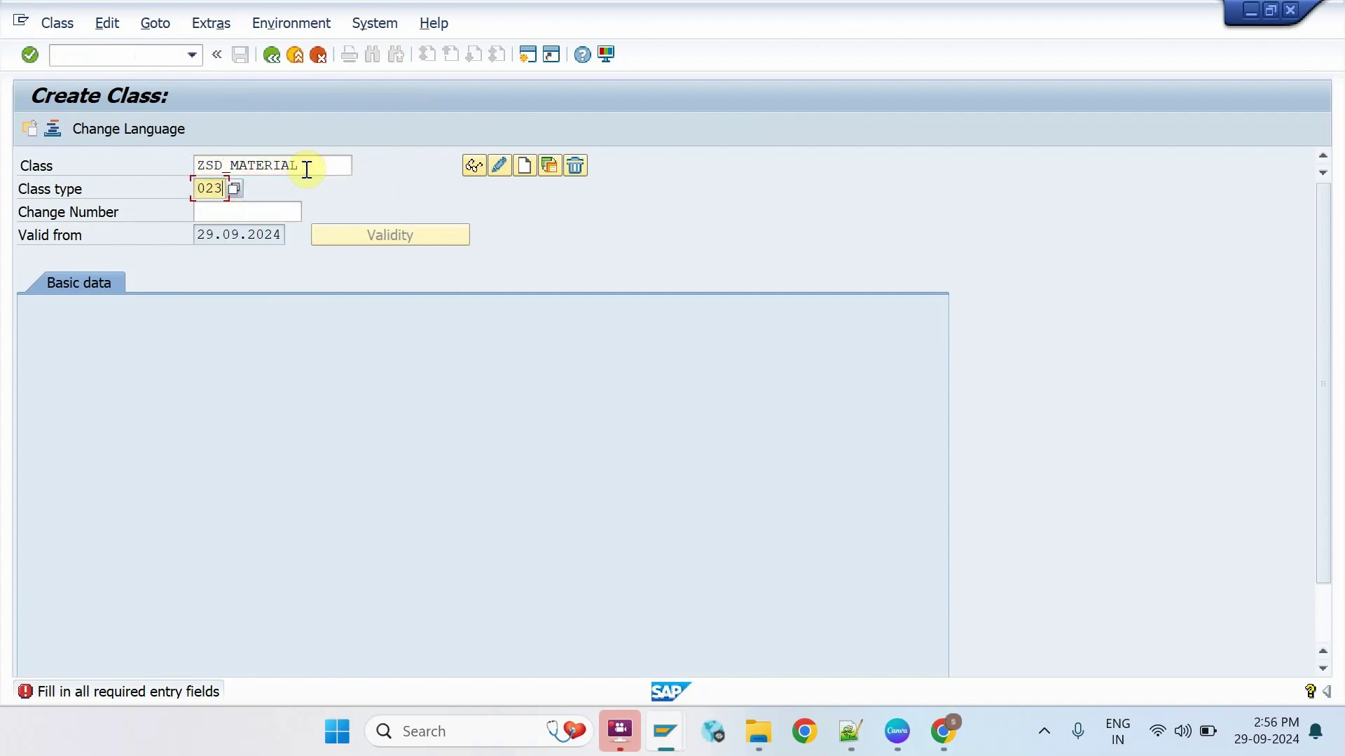
pyautogui.click(472, 167)
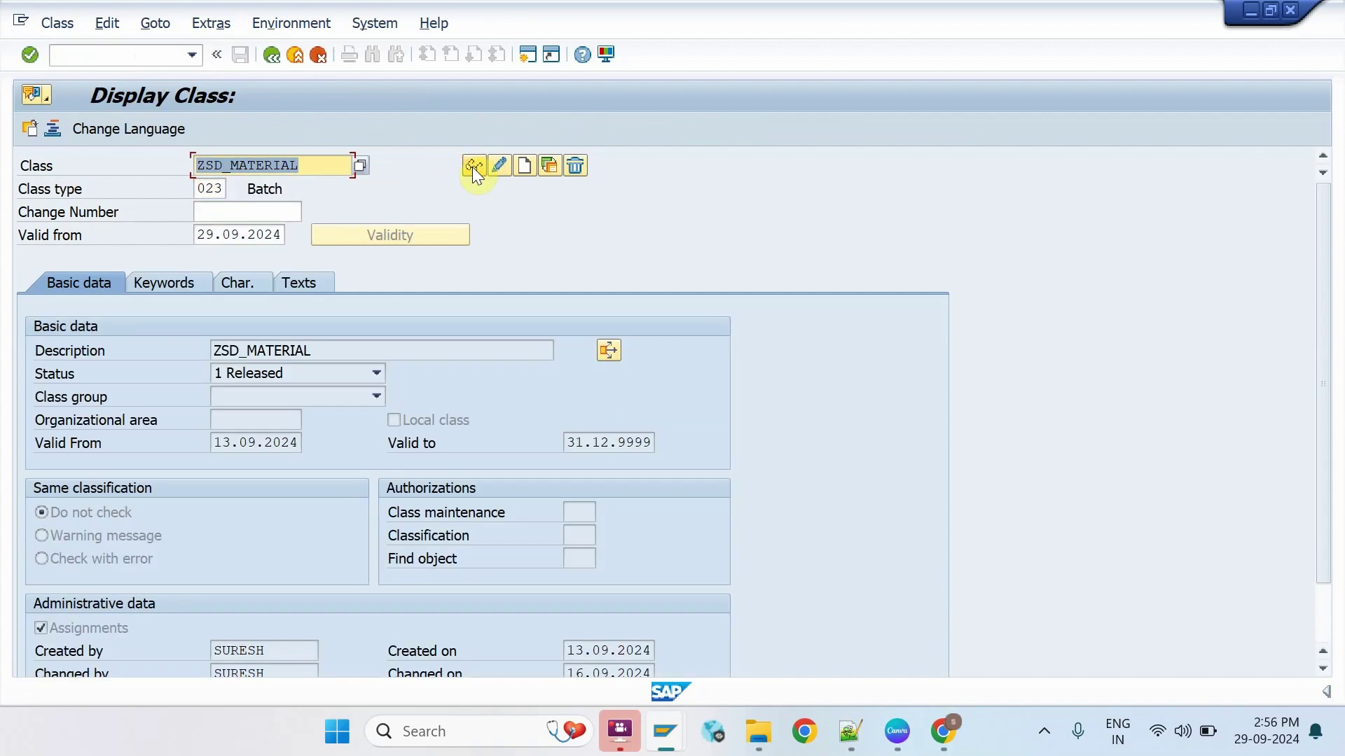
pyautogui.click(237, 282)
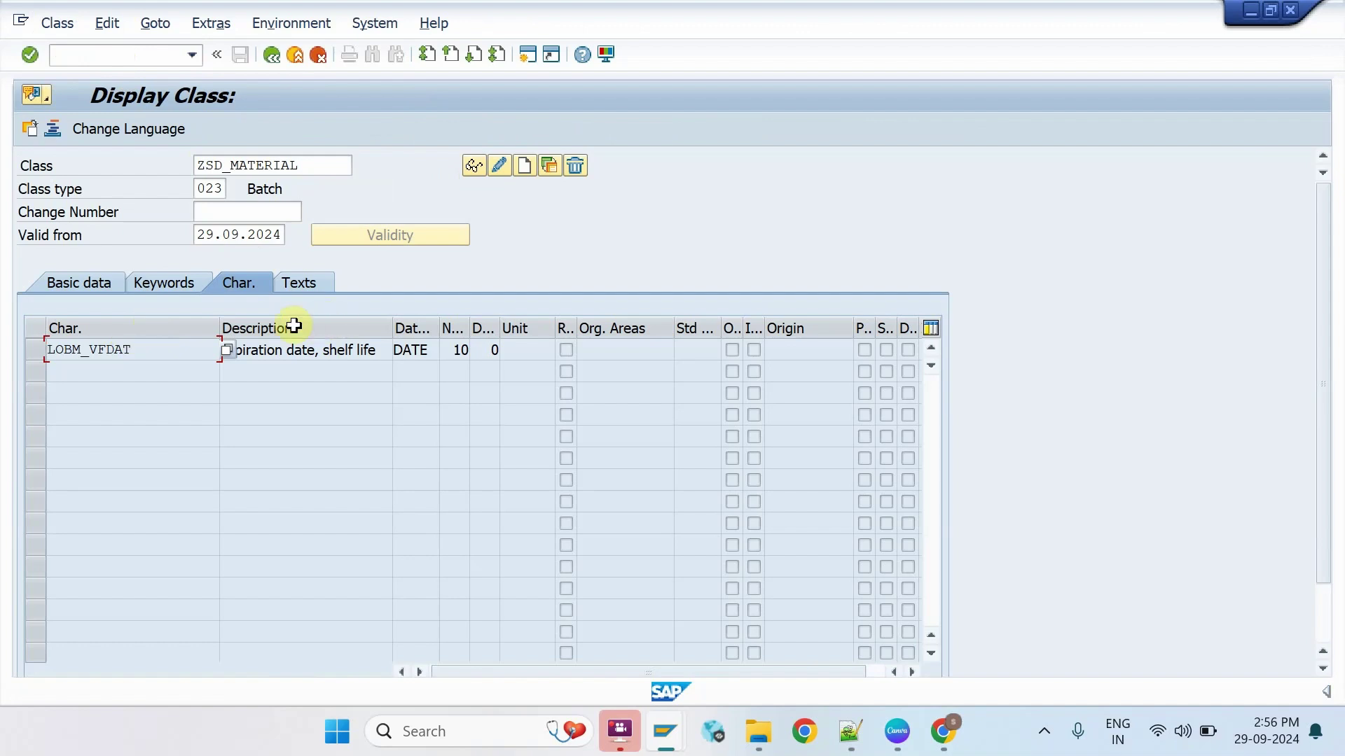
pyautogui.moveTo(389, 328); pyautogui.dragTo(476, 327)
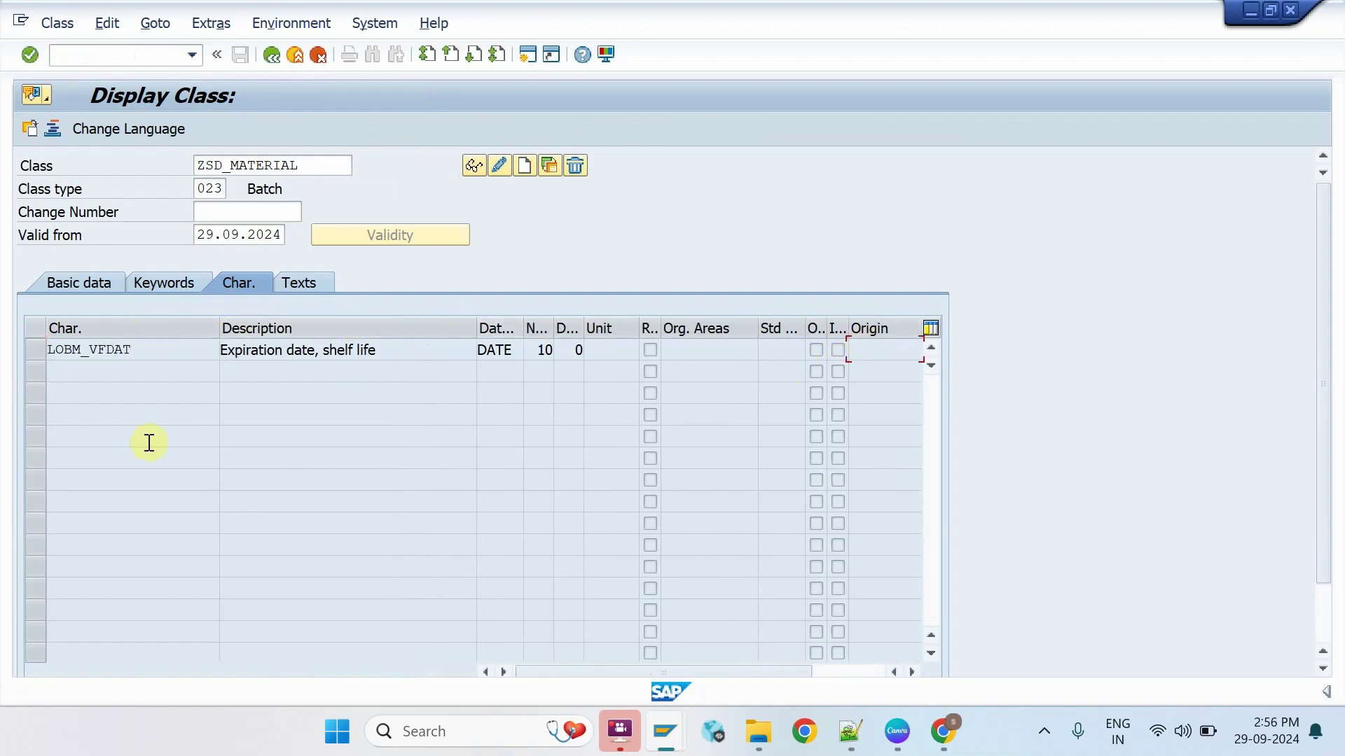
pyautogui.click(35, 348)
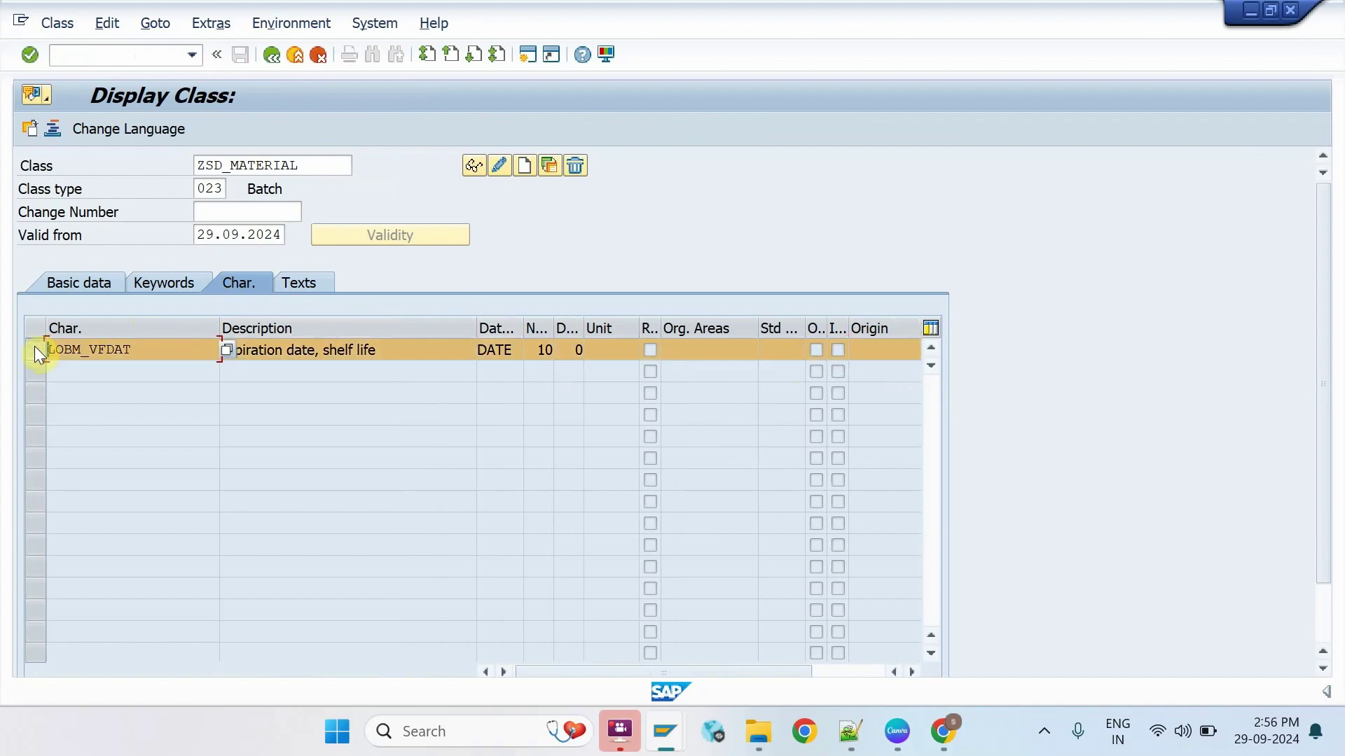
pyautogui.click(35, 349)
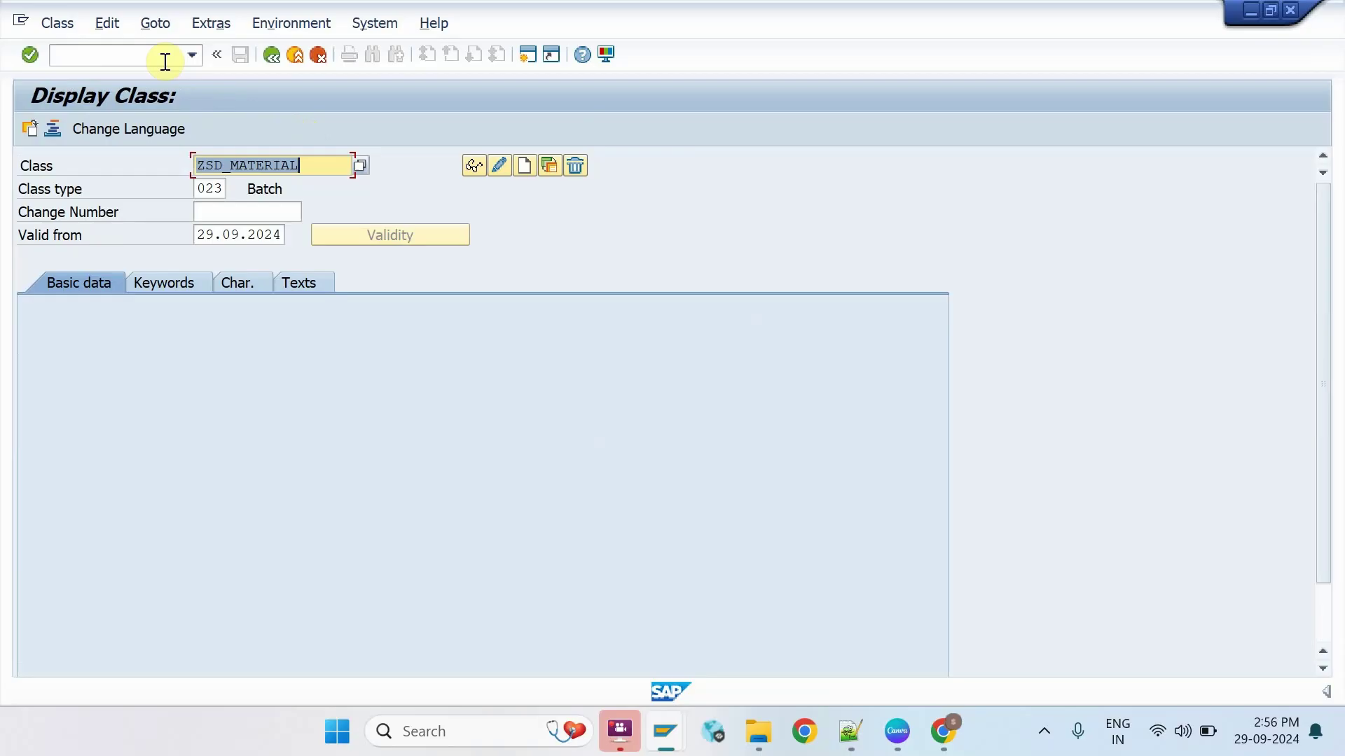
# Step: Display batch class ZSD_STRATEGY and widen its characteristics' Description column
pyautogui.press('BackSpace')
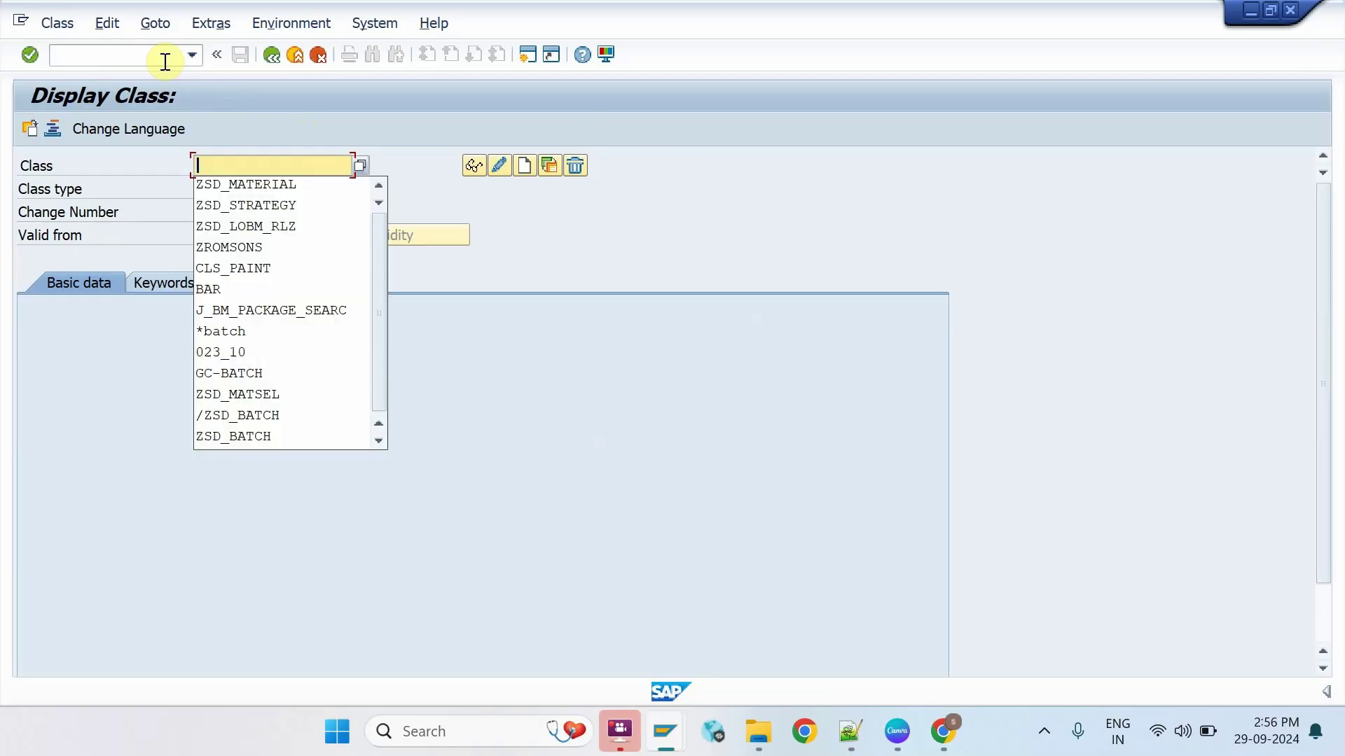
pyautogui.press('Down')
pyautogui.press('Down')
pyautogui.press('Return')
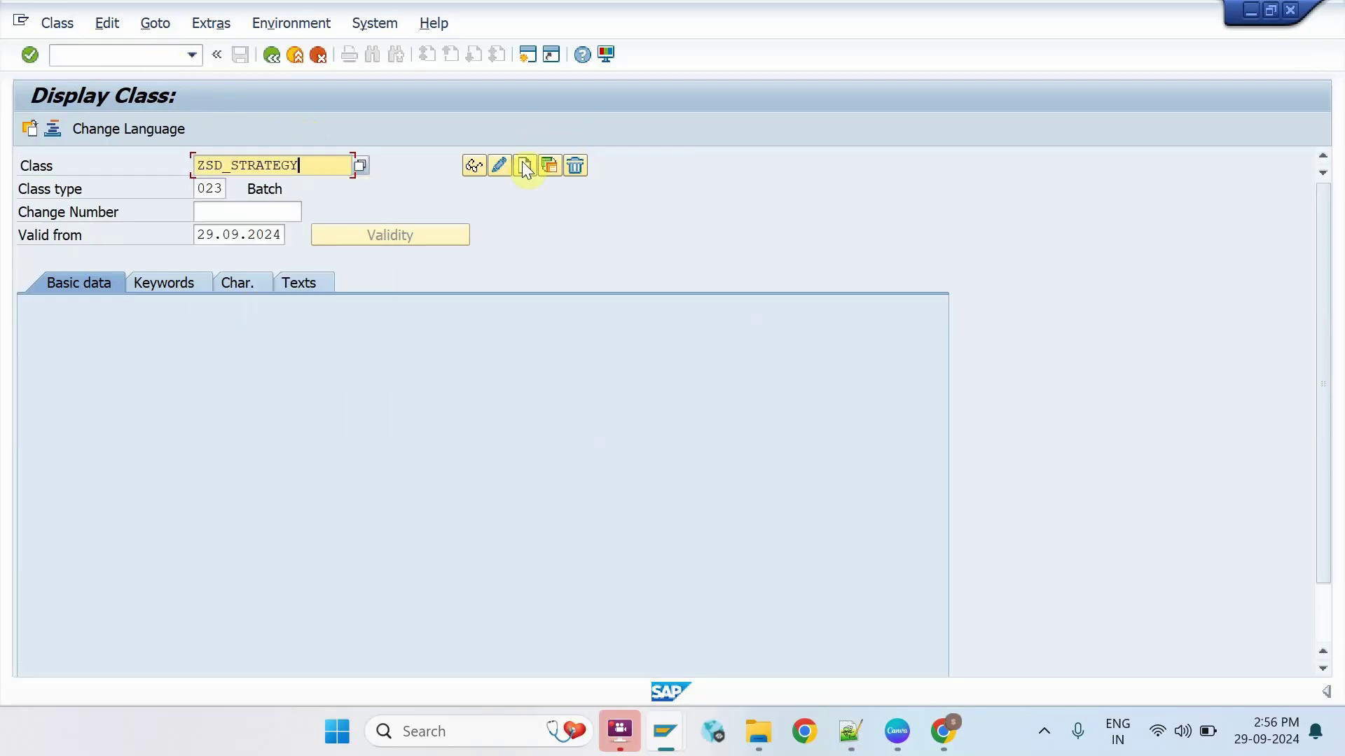
pyautogui.click(475, 168)
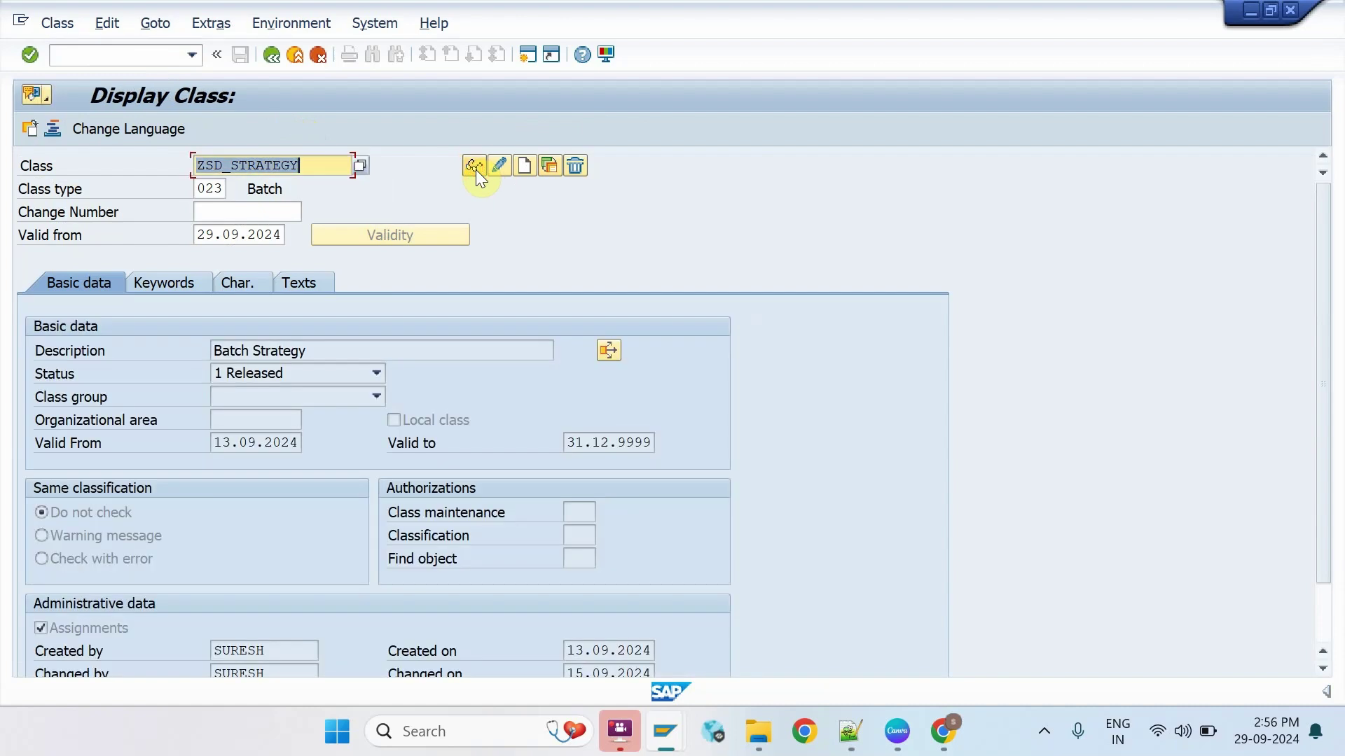
pyautogui.click(238, 284)
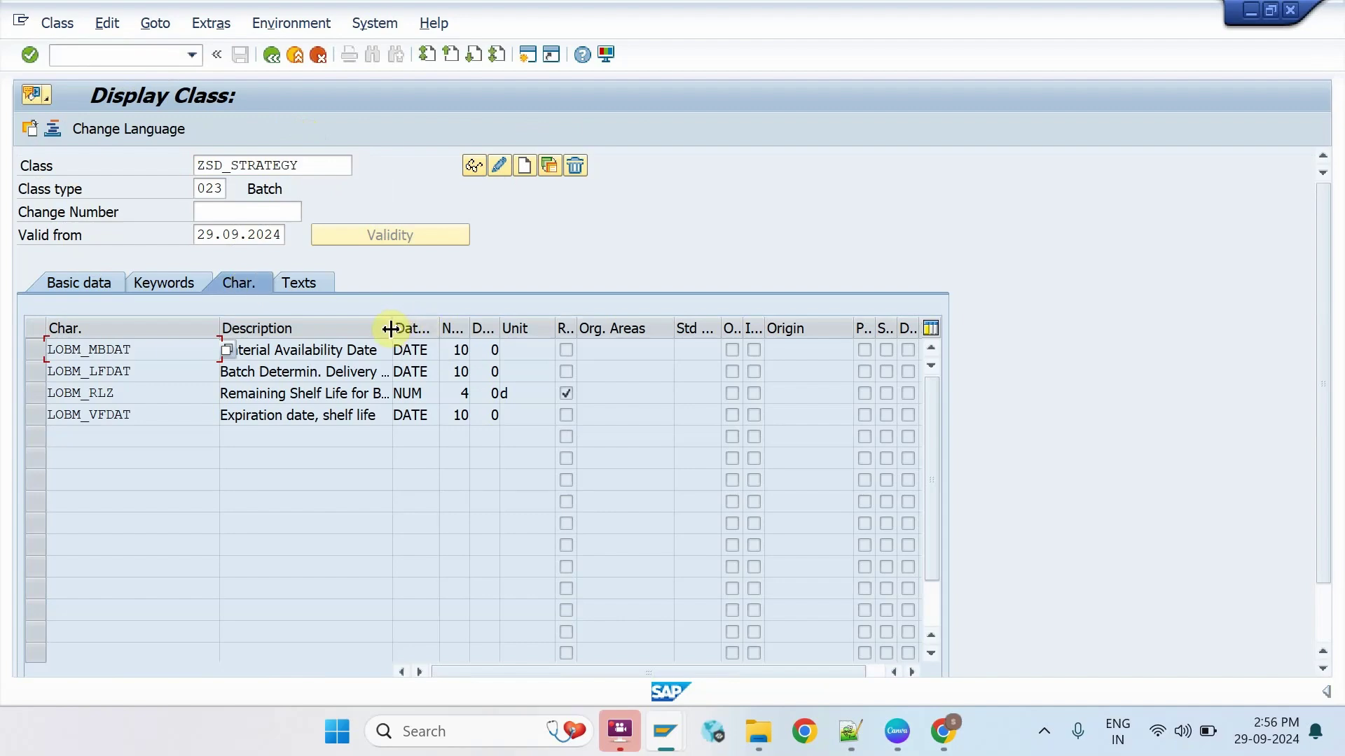
pyautogui.moveTo(391, 329); pyautogui.dragTo(560, 343)
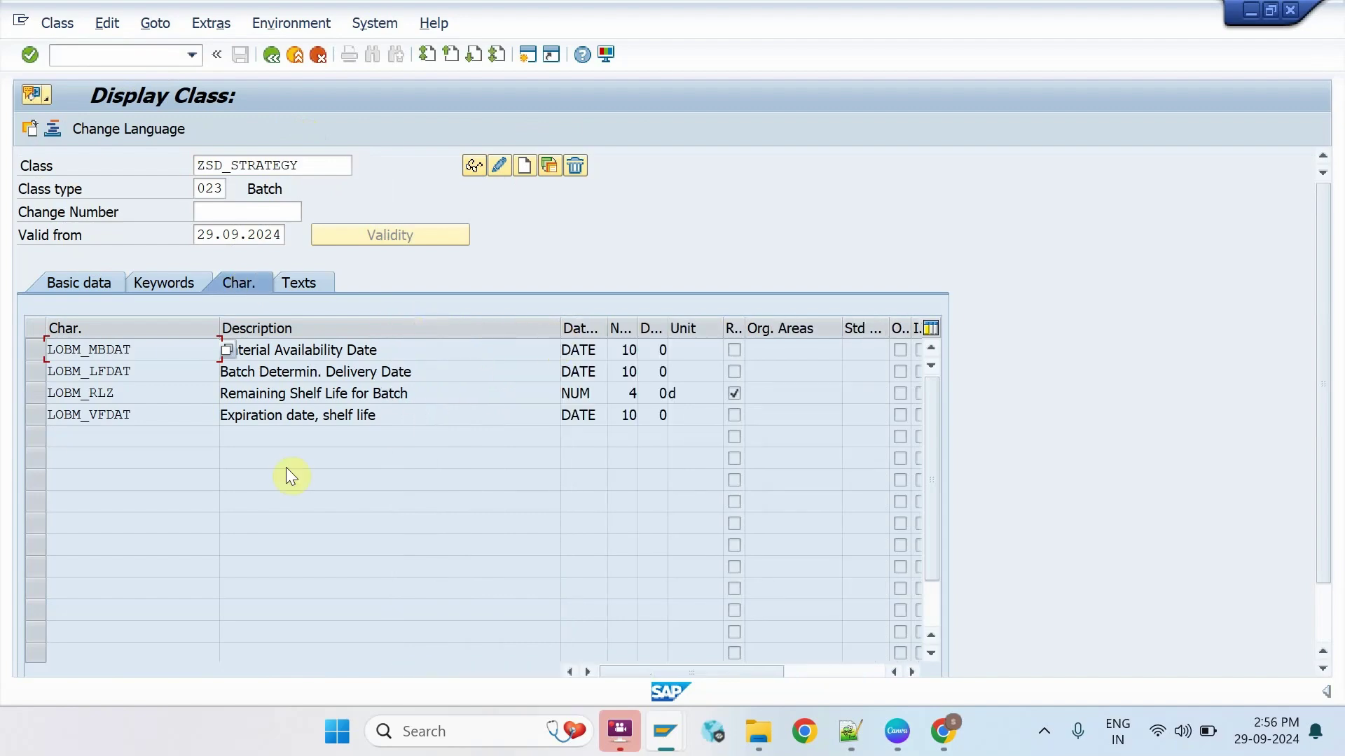
# Step: Select LOBM_MBDAT, LOBM_LFDAT, LOBM_RLZ and LOBM_VFDAT, then leave the class display with /N
pyautogui.click(35, 359)
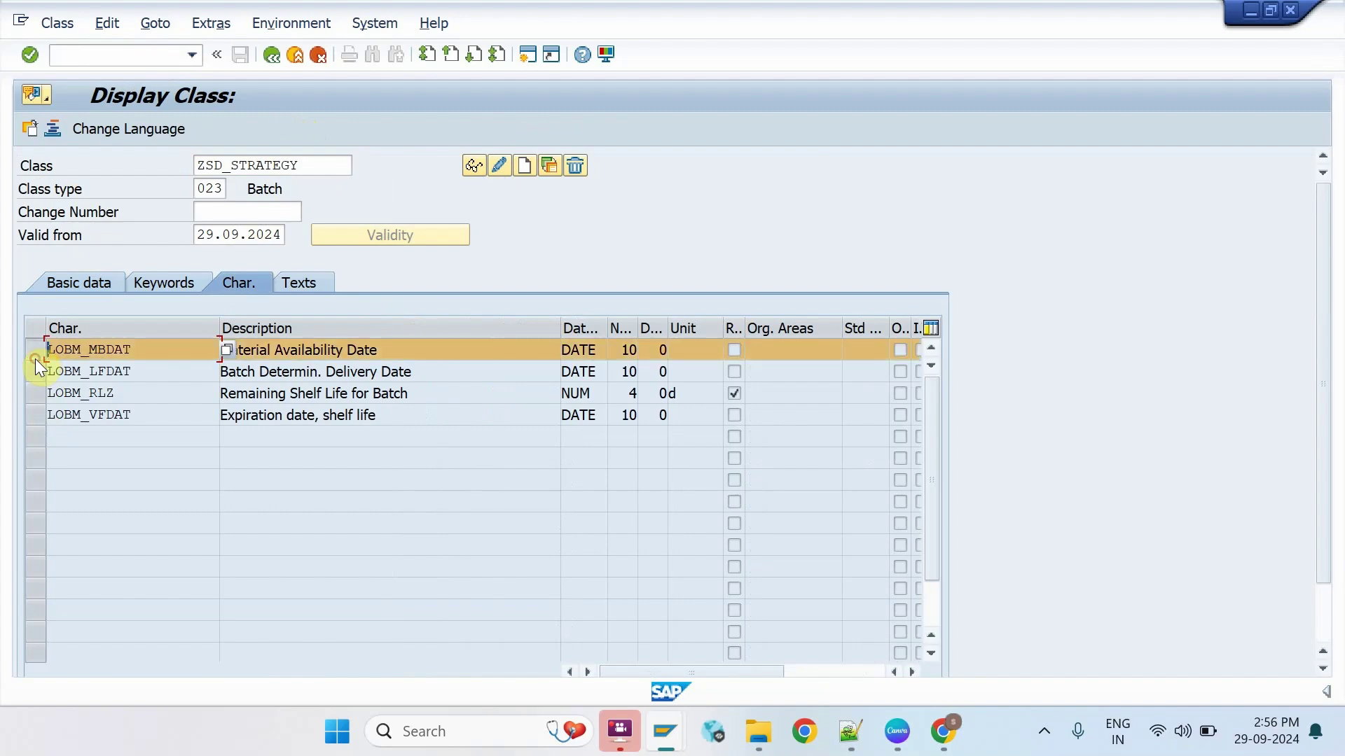
pyautogui.click(35, 379)
pyautogui.click(33, 393)
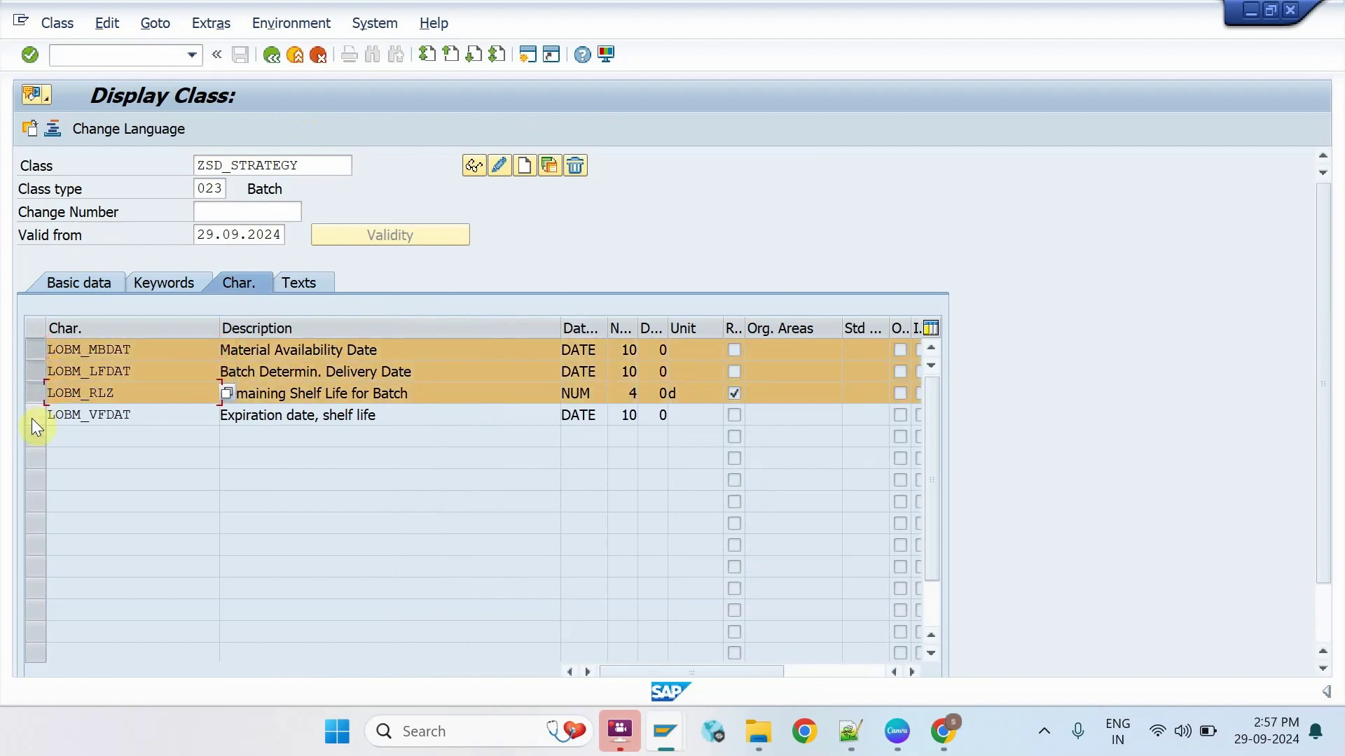
pyautogui.click(33, 415)
pyautogui.click(494, 420)
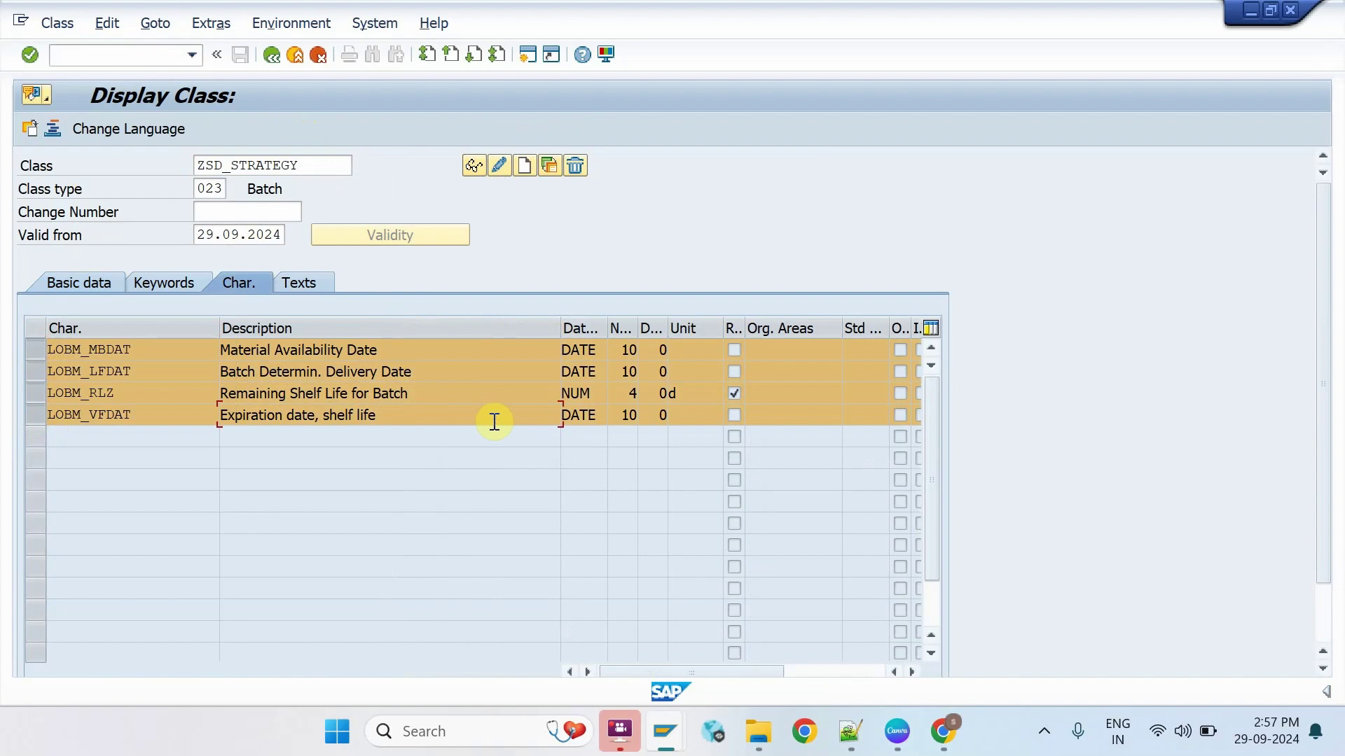
pyautogui.click(145, 56)
pyautogui.write('/N')
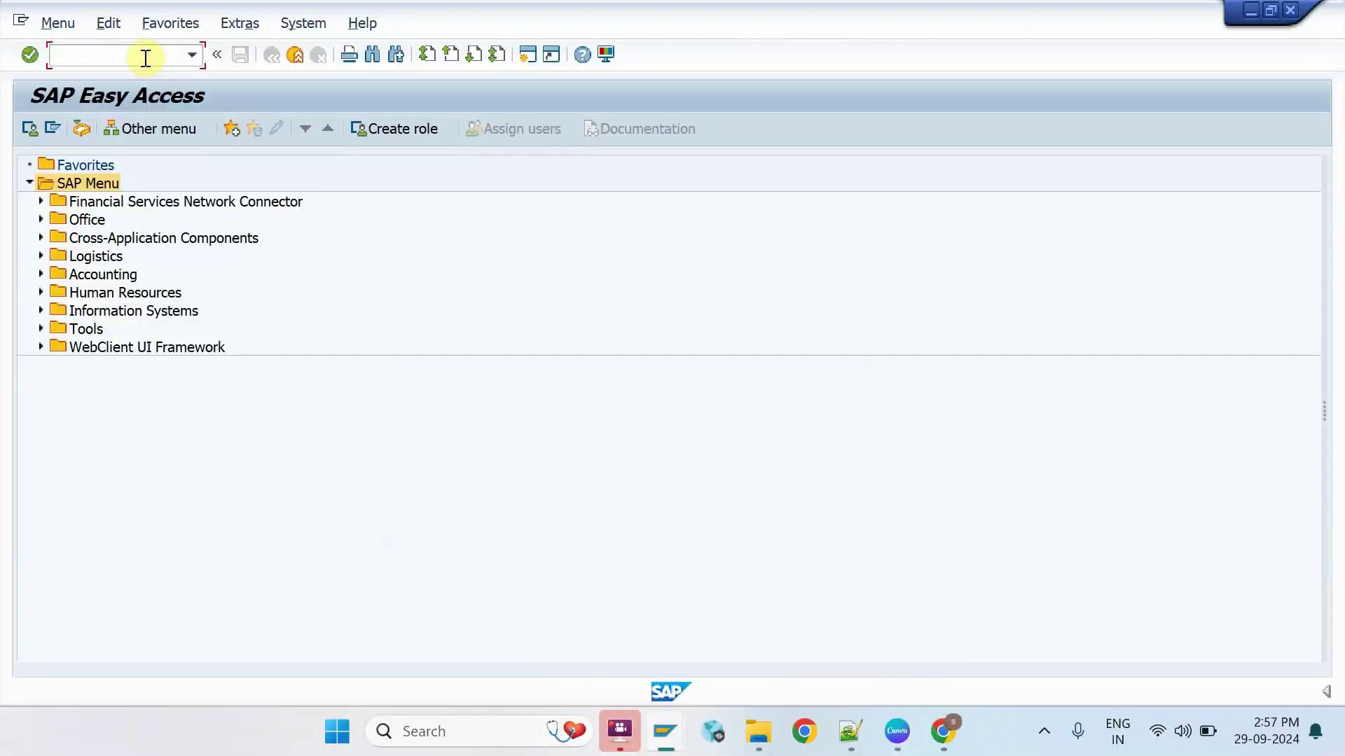
# Step: In VCH2, find the SD01 Customer/Material condition records and select the DOLO-650 record
pyautogui.write('VCH')
pyautogui.write('2')
pyautogui.press('Return')
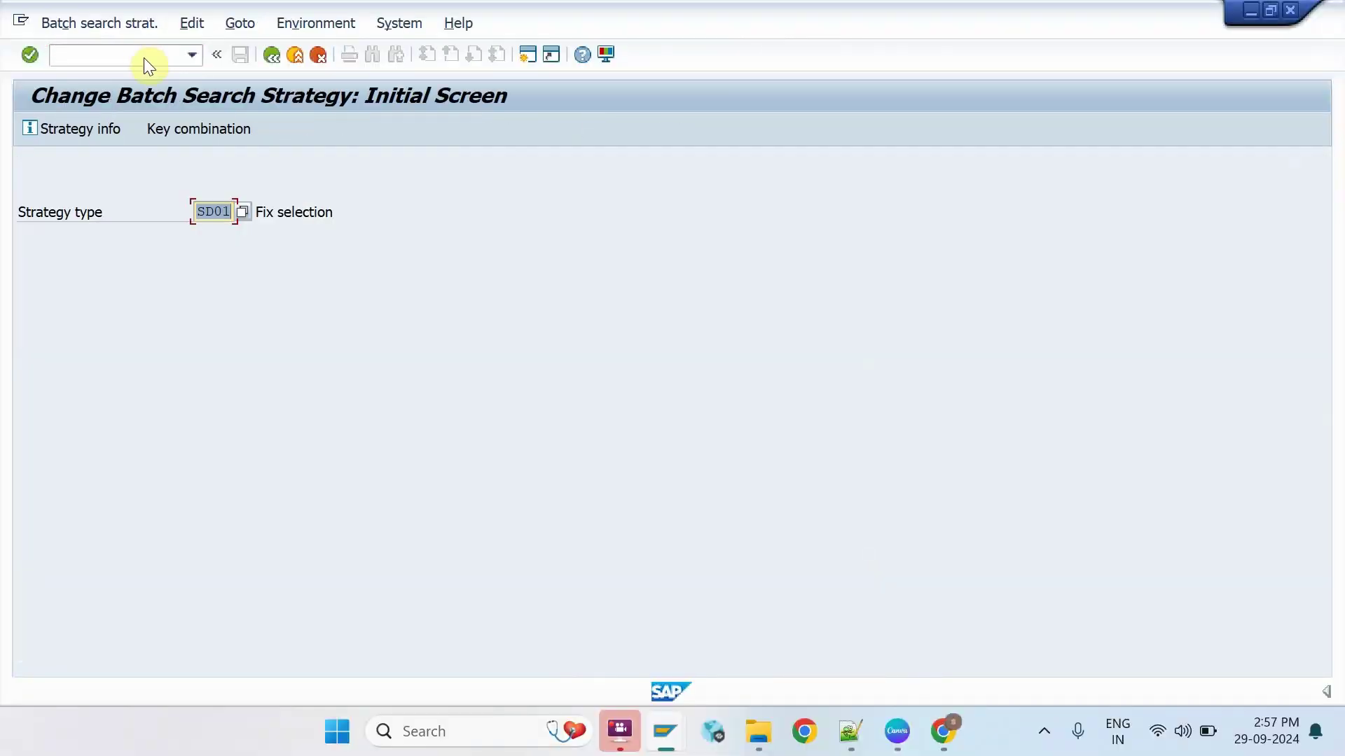
pyautogui.press('Return')
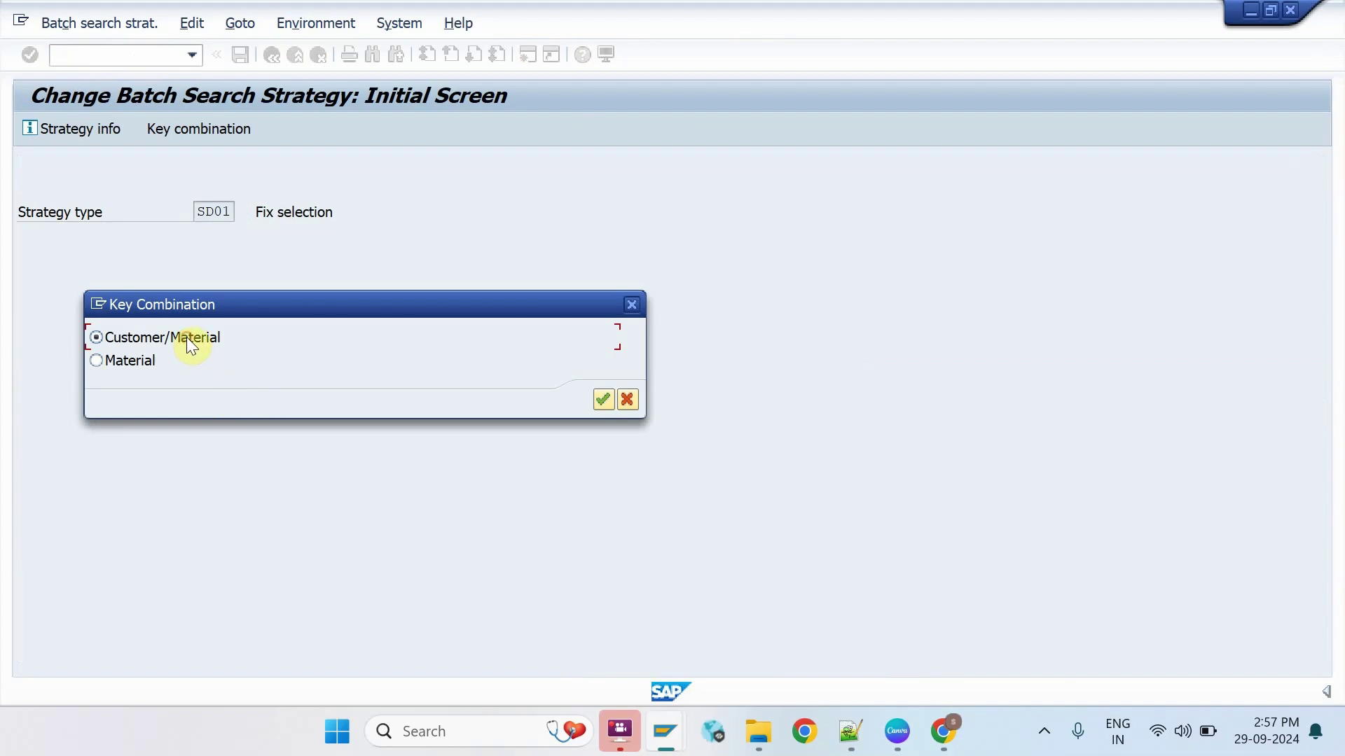
pyautogui.press('Return')
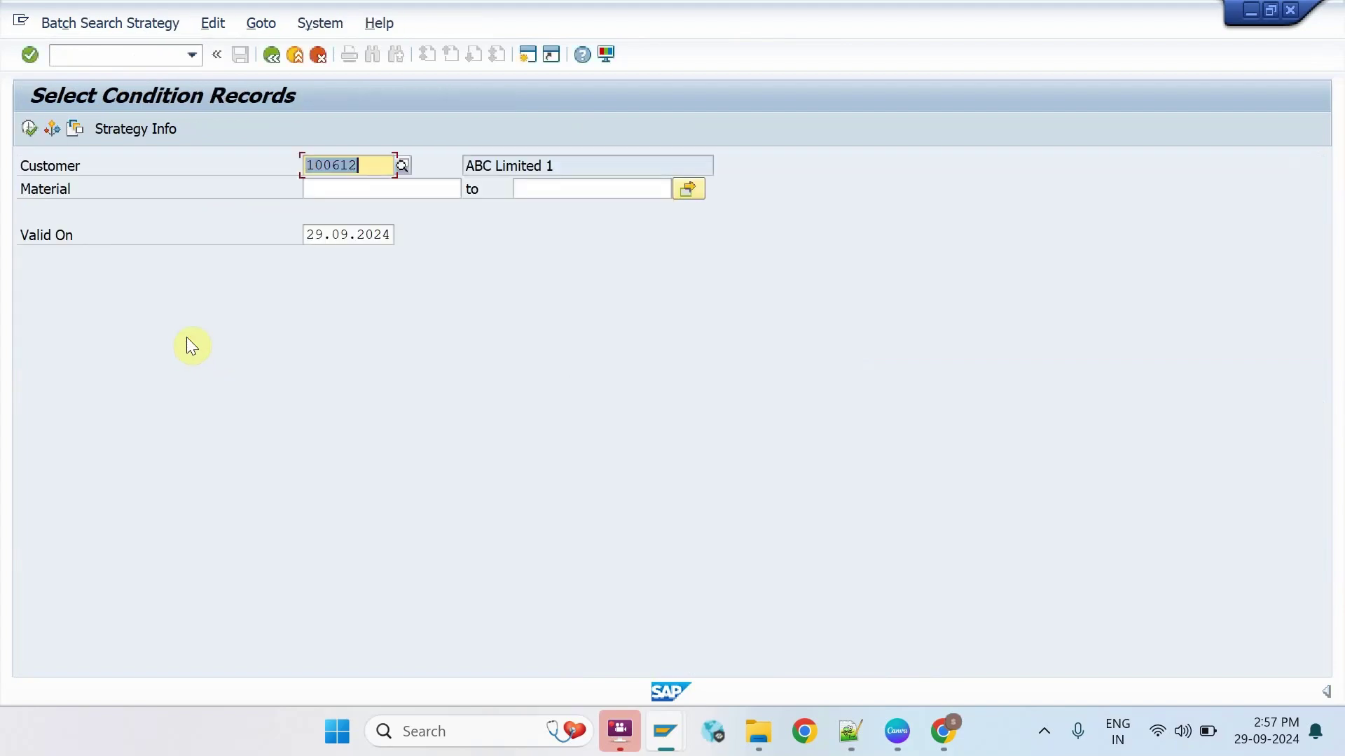
pyautogui.click(30, 130)
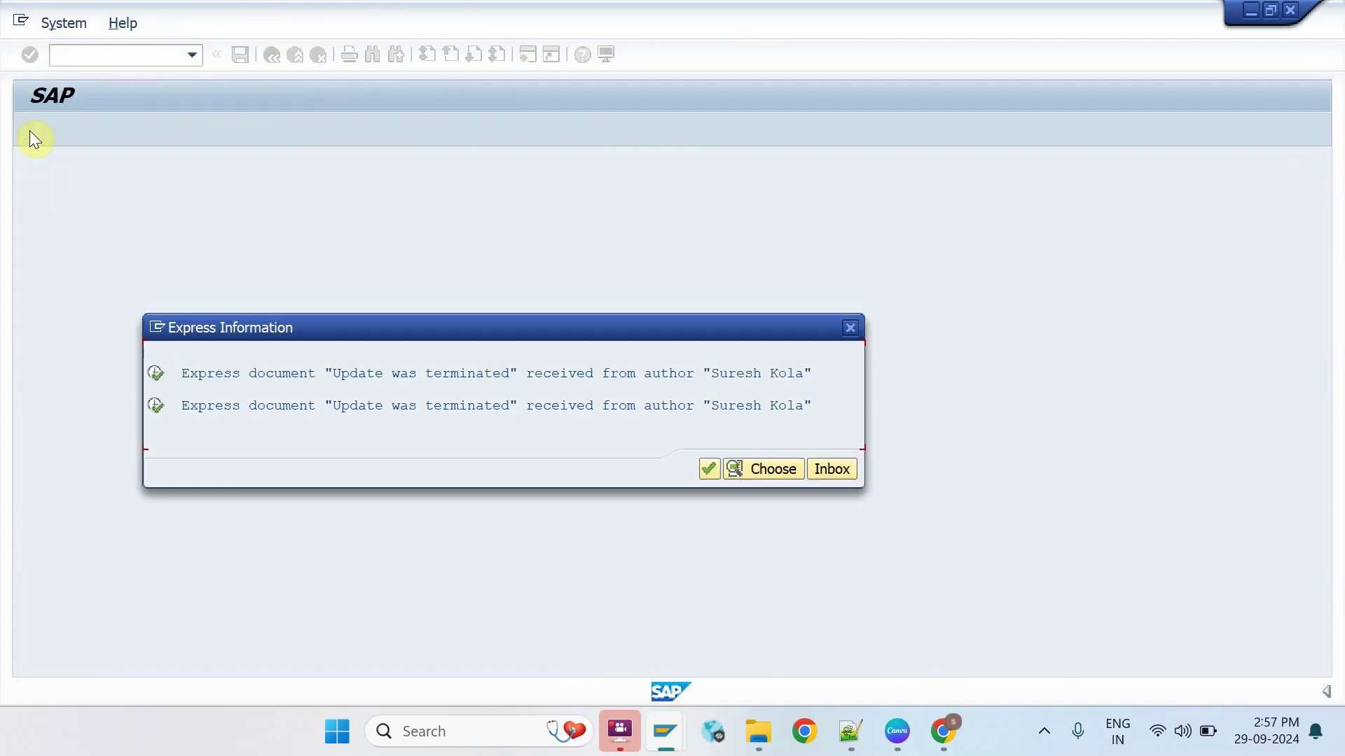
pyautogui.press('Return')
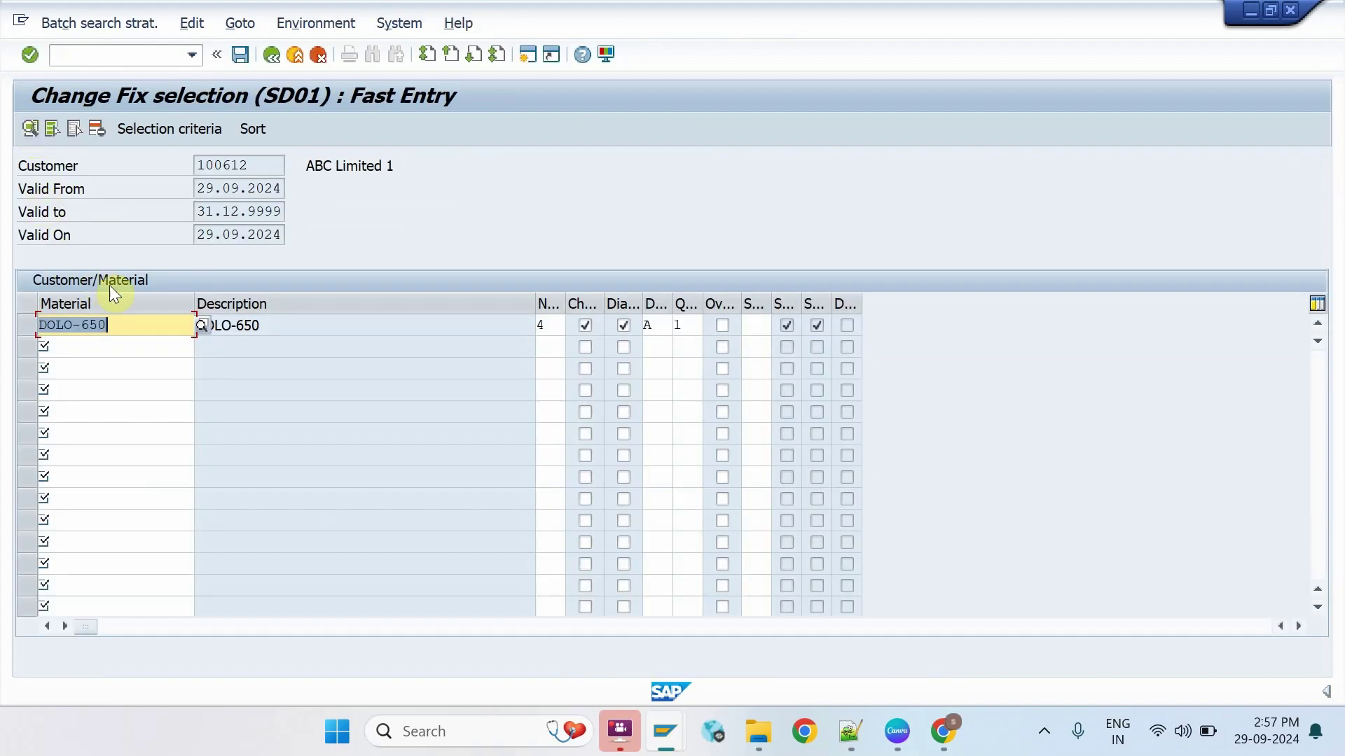
pyautogui.click(137, 323)
pyautogui.click(20, 326)
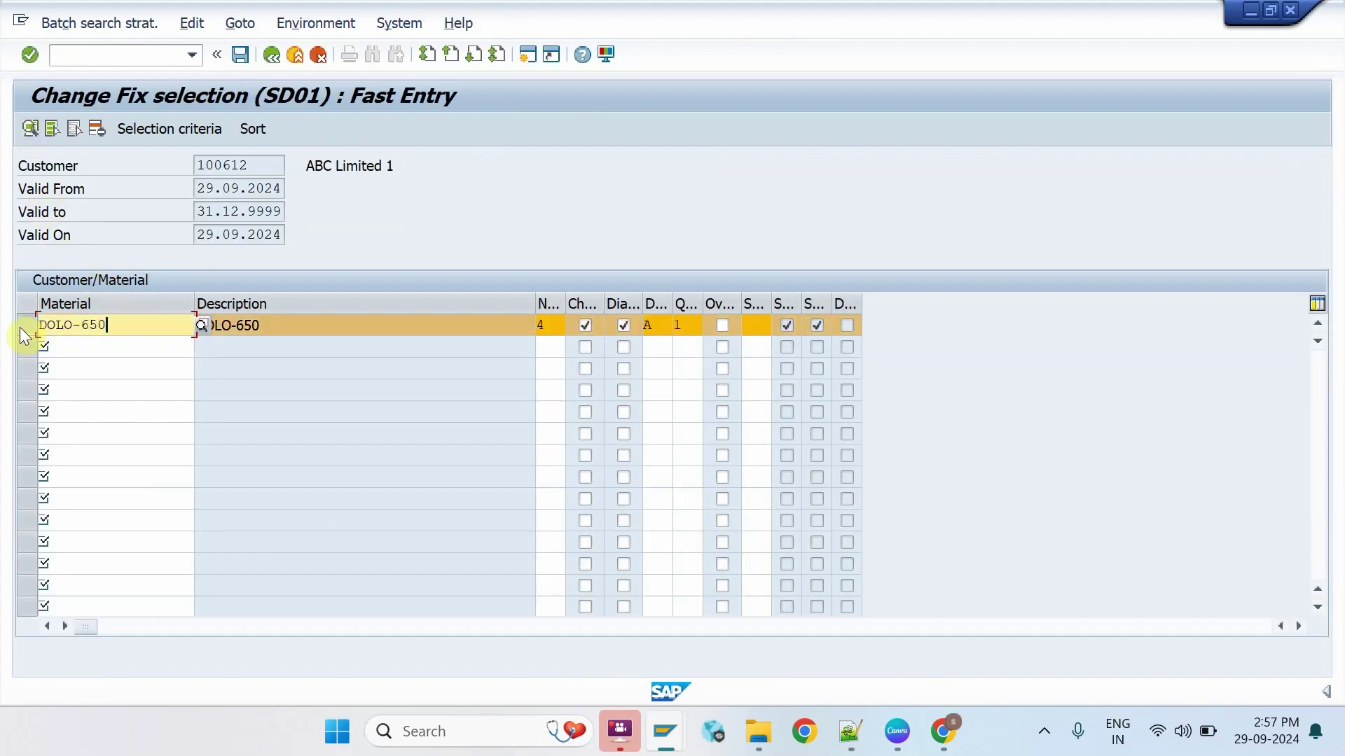
# Step: Check that DOLO-650's ZSD_STRATEGY selection criteria require remaining shelf life >= 250 d
pyautogui.click(187, 128)
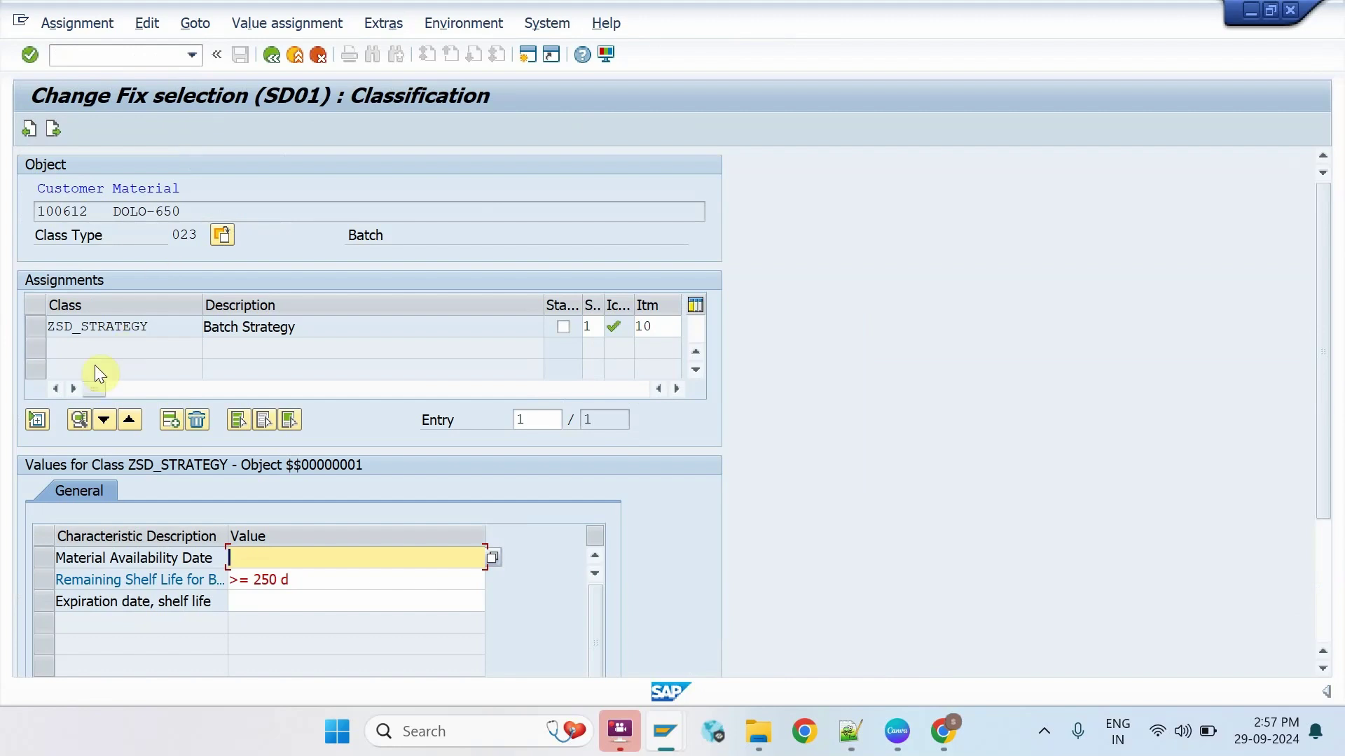
pyautogui.click(40, 333)
pyautogui.click(40, 332)
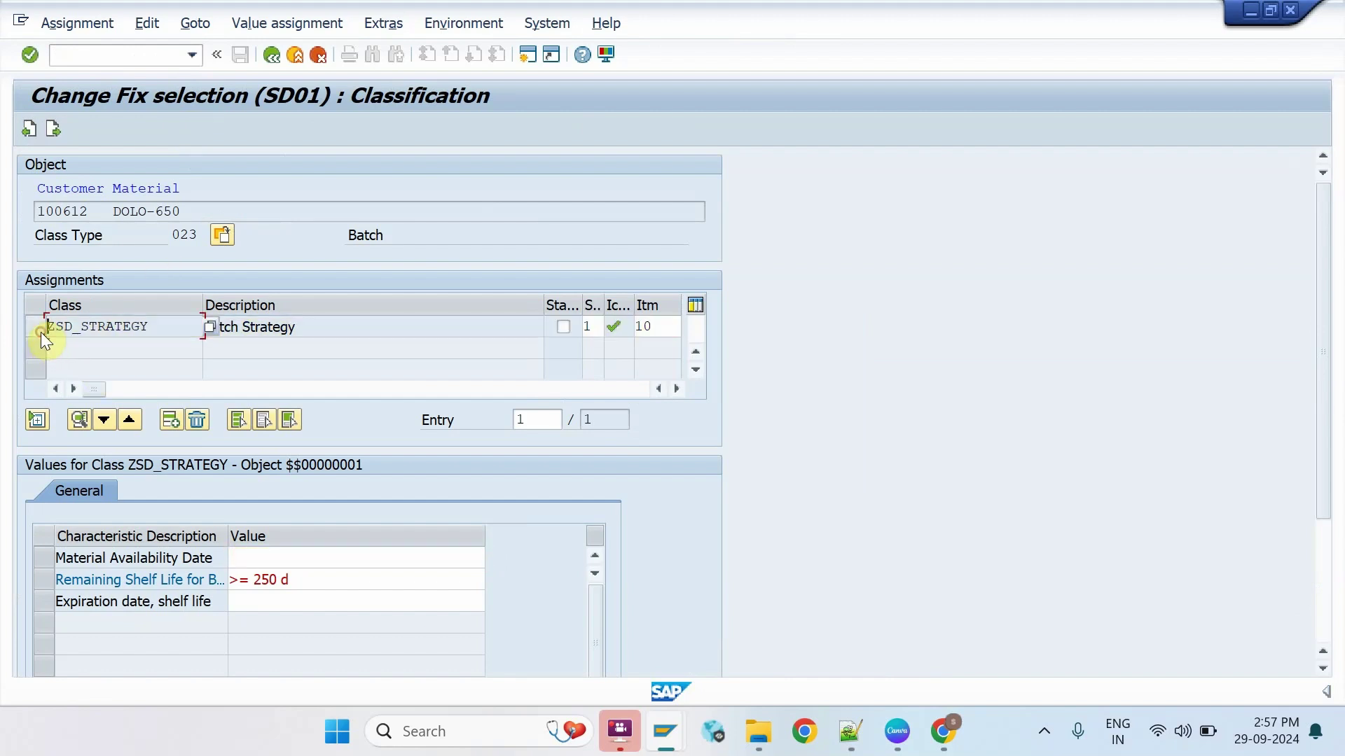
pyautogui.scroll(-3, 304, 334)
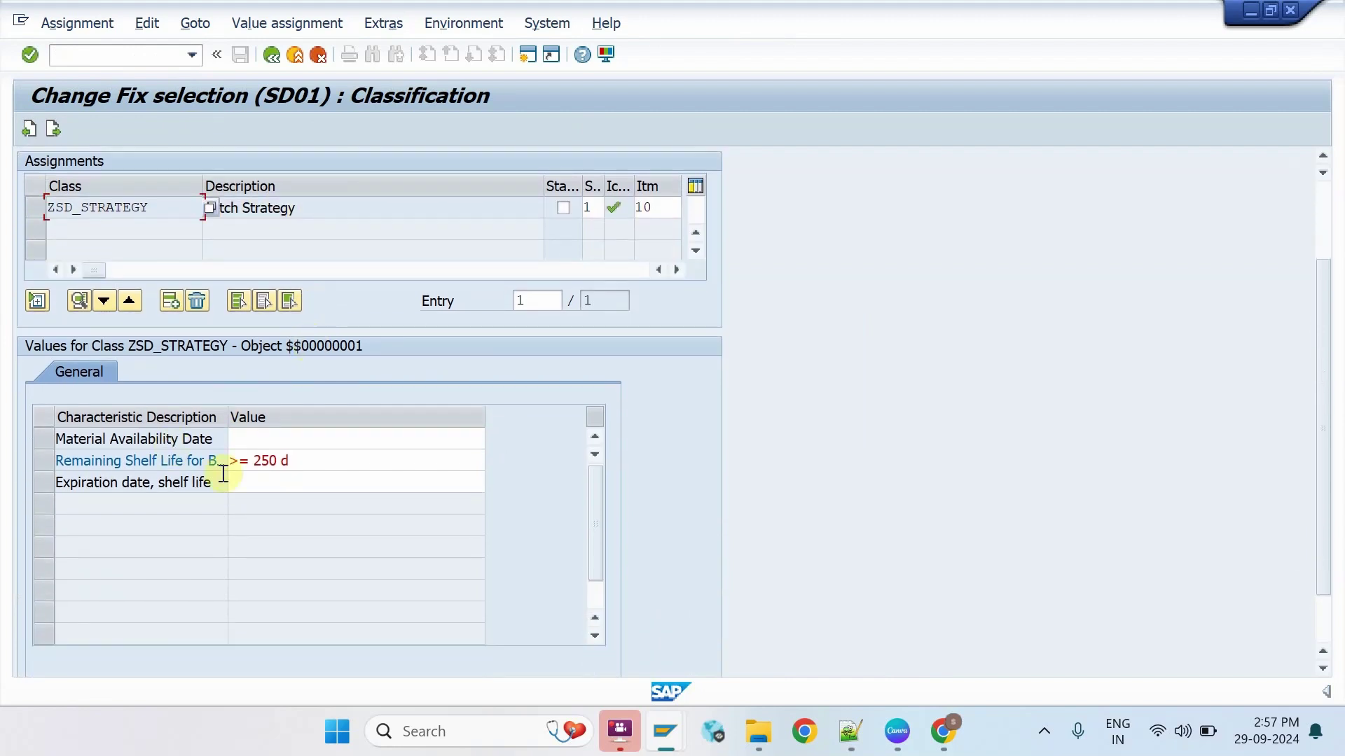
pyautogui.click(345, 456)
pyautogui.moveTo(345, 456); pyautogui.dragTo(201, 451)
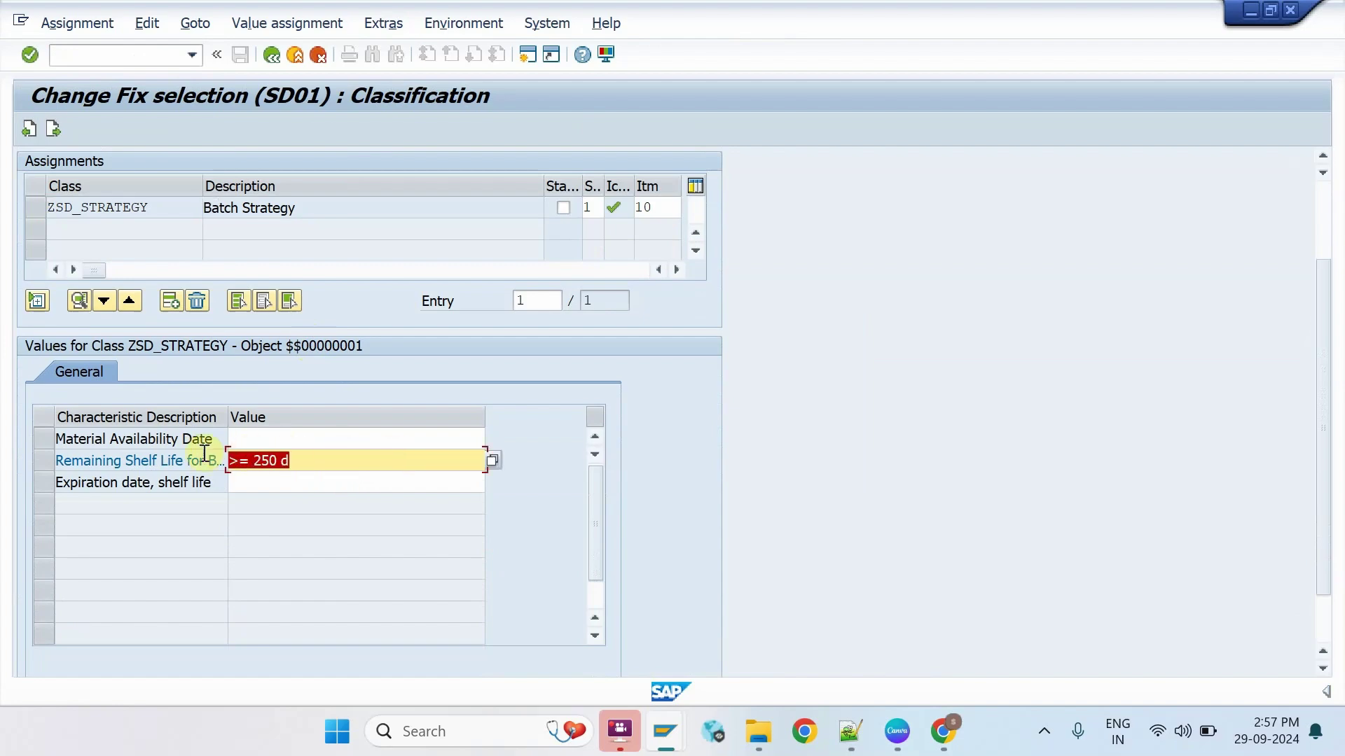
pyautogui.click(317, 462)
pyautogui.moveTo(248, 462); pyautogui.dragTo(222, 462)
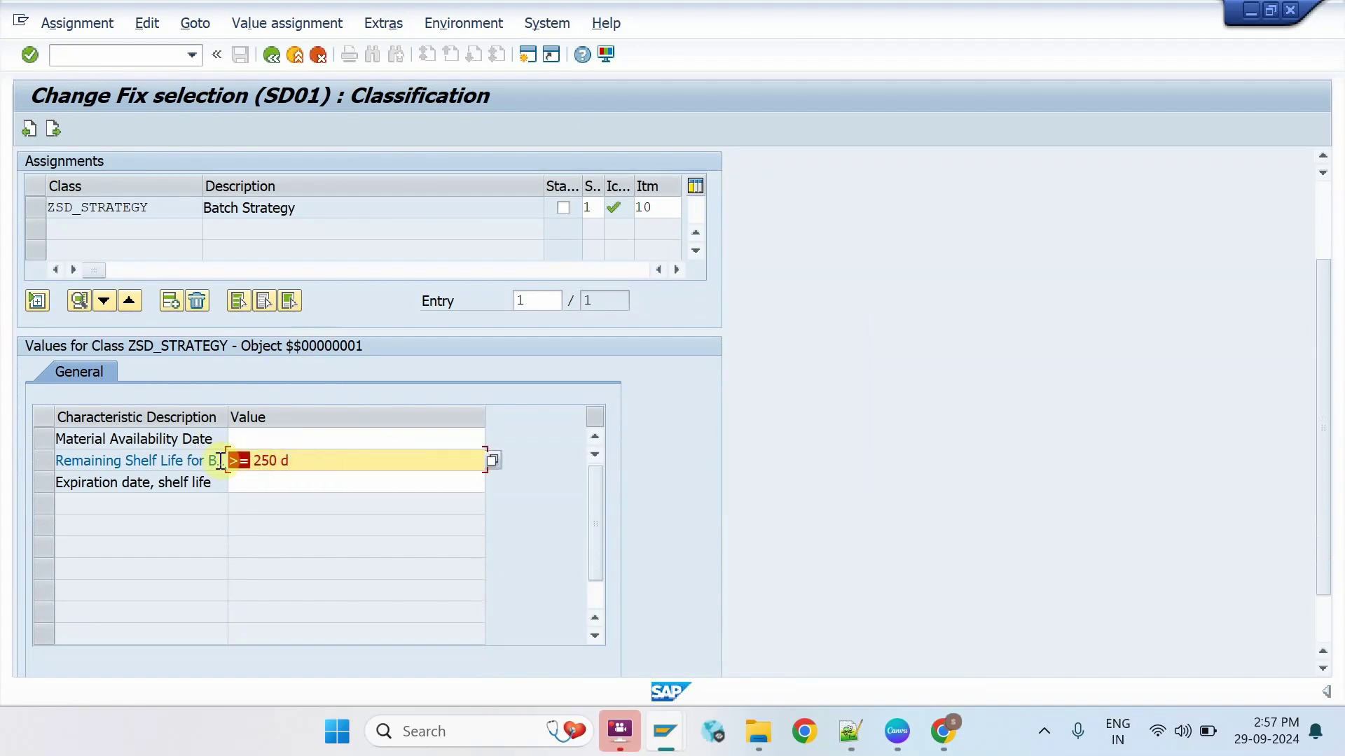
pyautogui.click(352, 460)
# Step: Confirm DOLO-650 uses sort rule BT_EXPIRY, LOBM_VFDAT ascending, then save the condition records
pyautogui.click(270, 55)
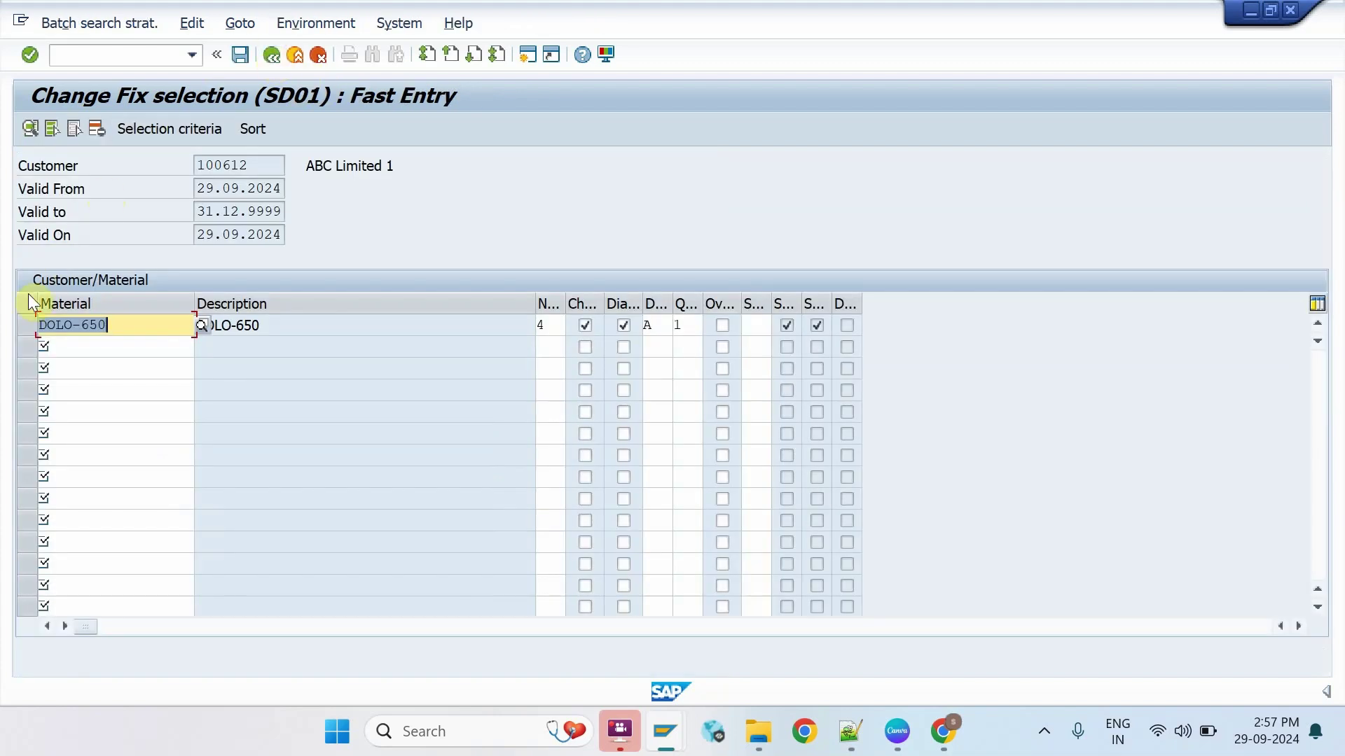
pyautogui.click(19, 326)
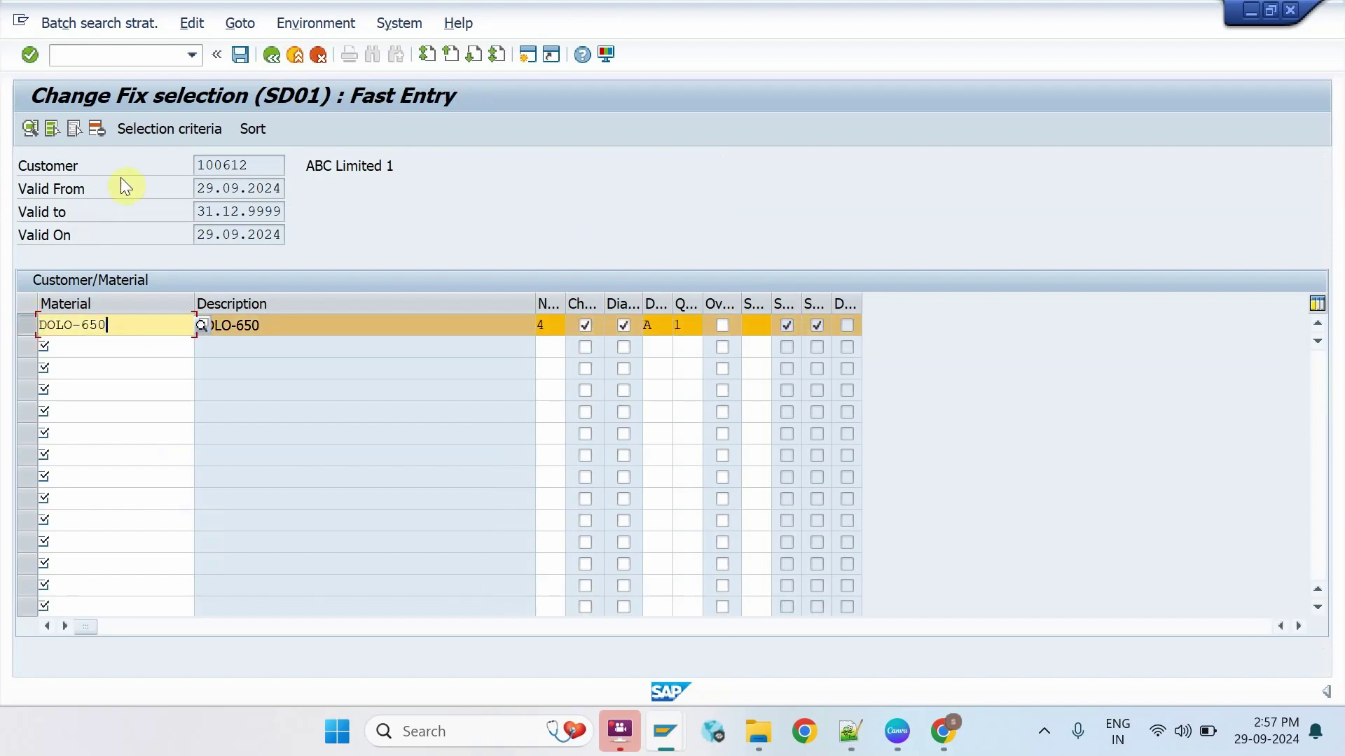
pyautogui.click(251, 130)
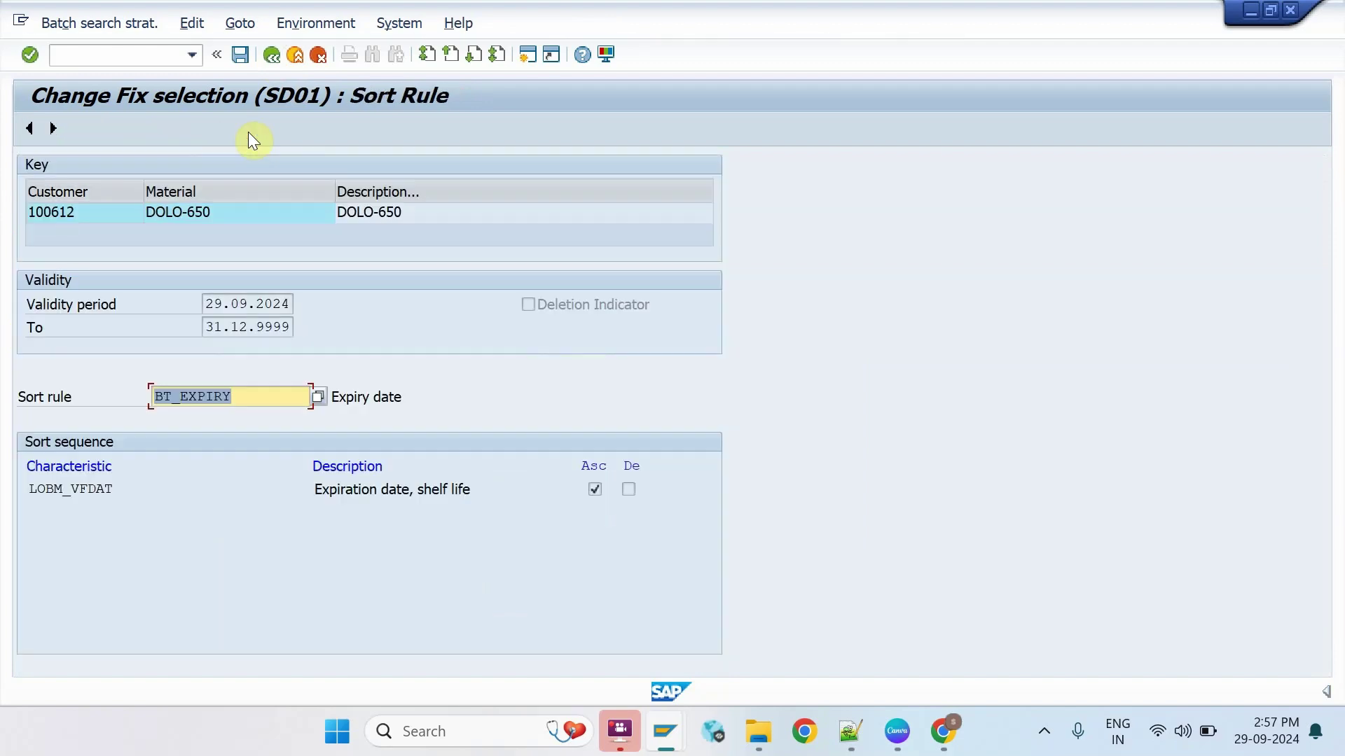
pyautogui.moveTo(264, 393); pyautogui.dragTo(155, 394)
pyautogui.moveTo(123, 488); pyautogui.dragTo(14, 487)
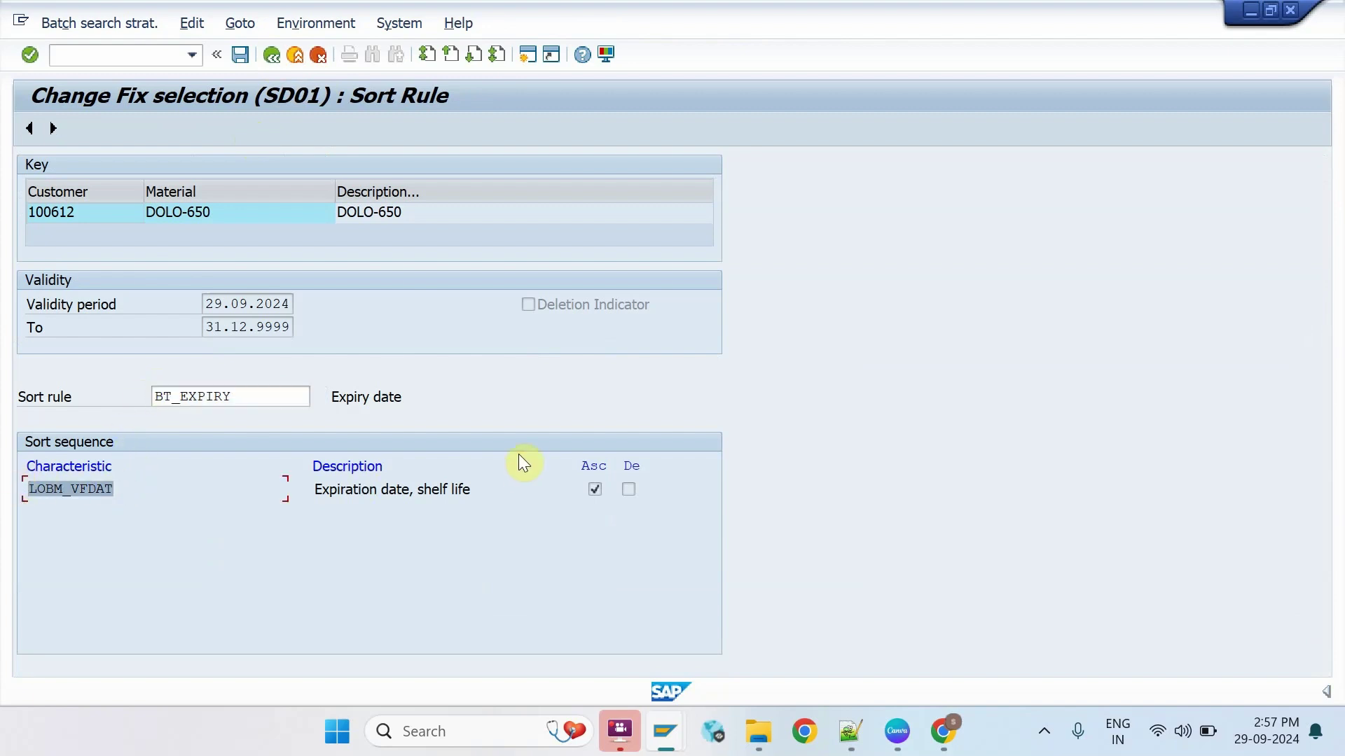
pyautogui.click(595, 489)
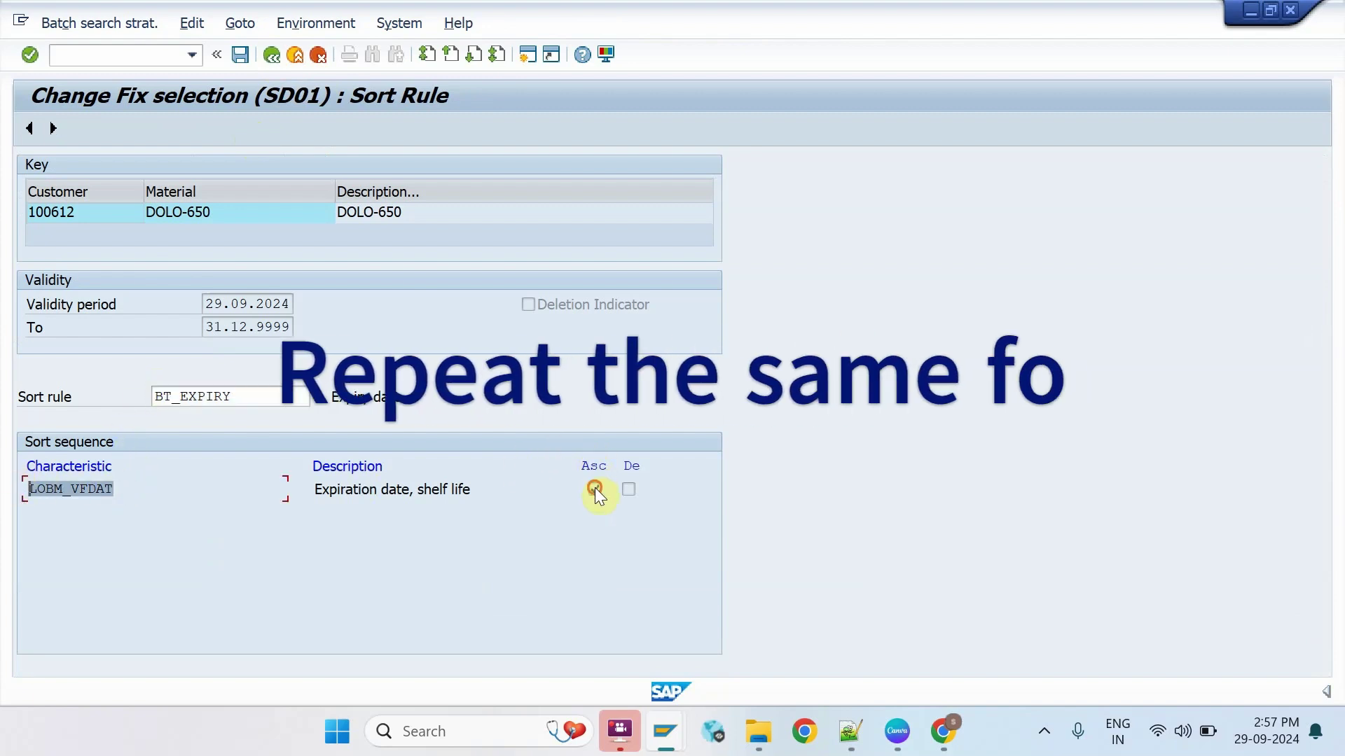
pyautogui.click(274, 59)
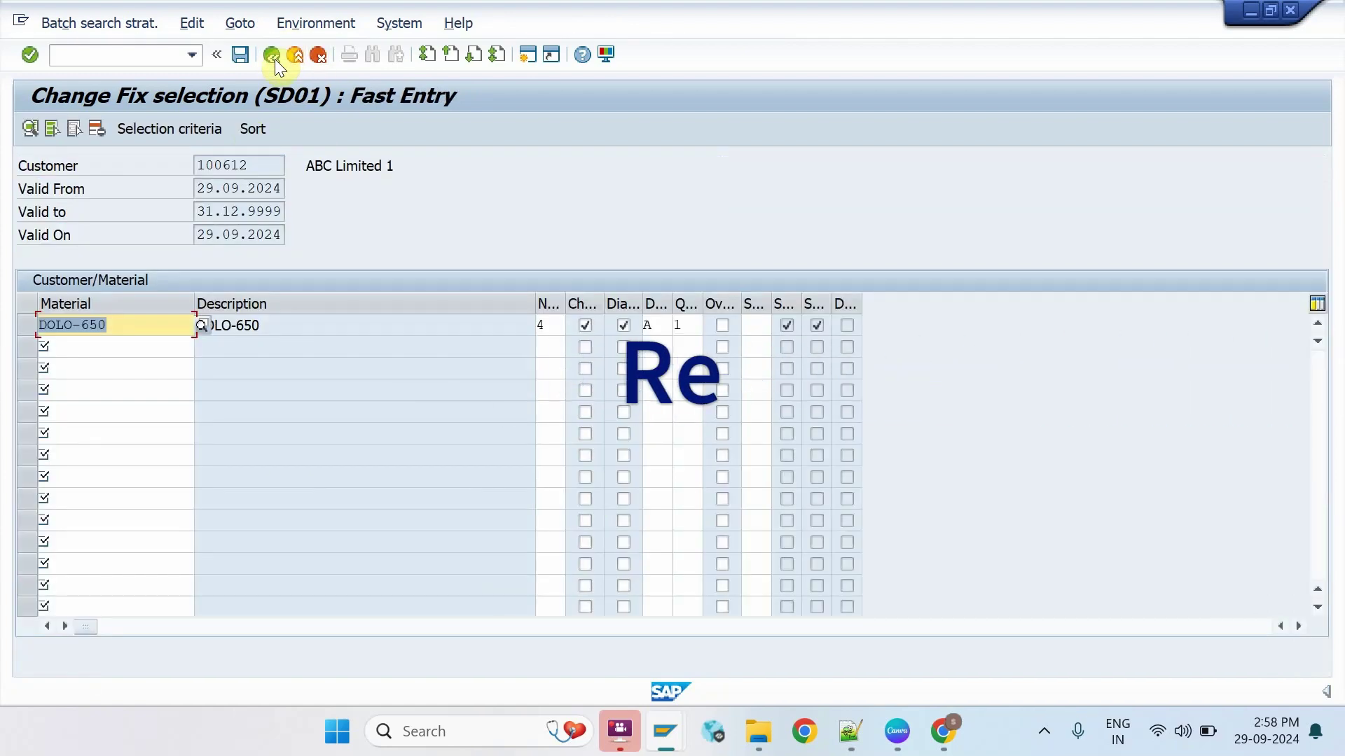
pyautogui.click(241, 56)
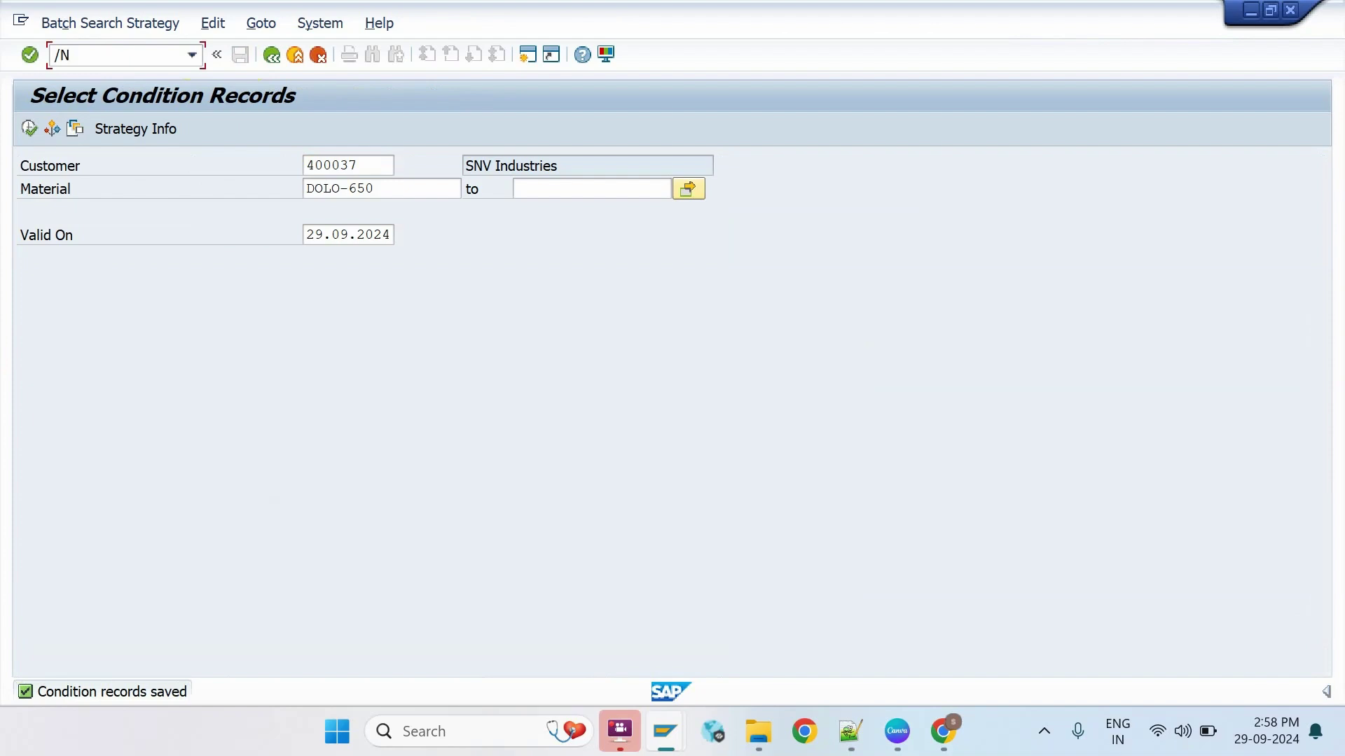
# Step: Create an outbound delivery in VL01N for the DOLO-650 sales order
pyautogui.press('Return')
pyautogui.click(122, 54)
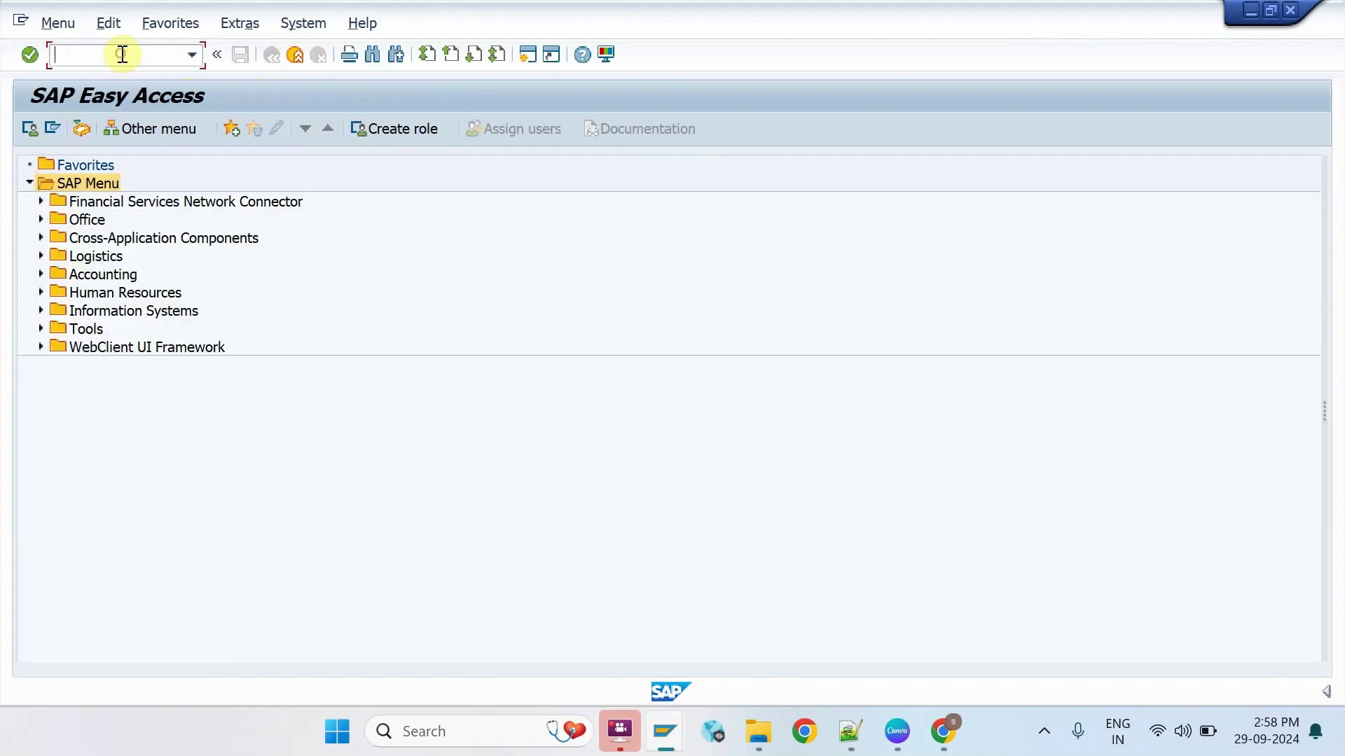
pyautogui.write('VL01N')
pyautogui.press('Return')
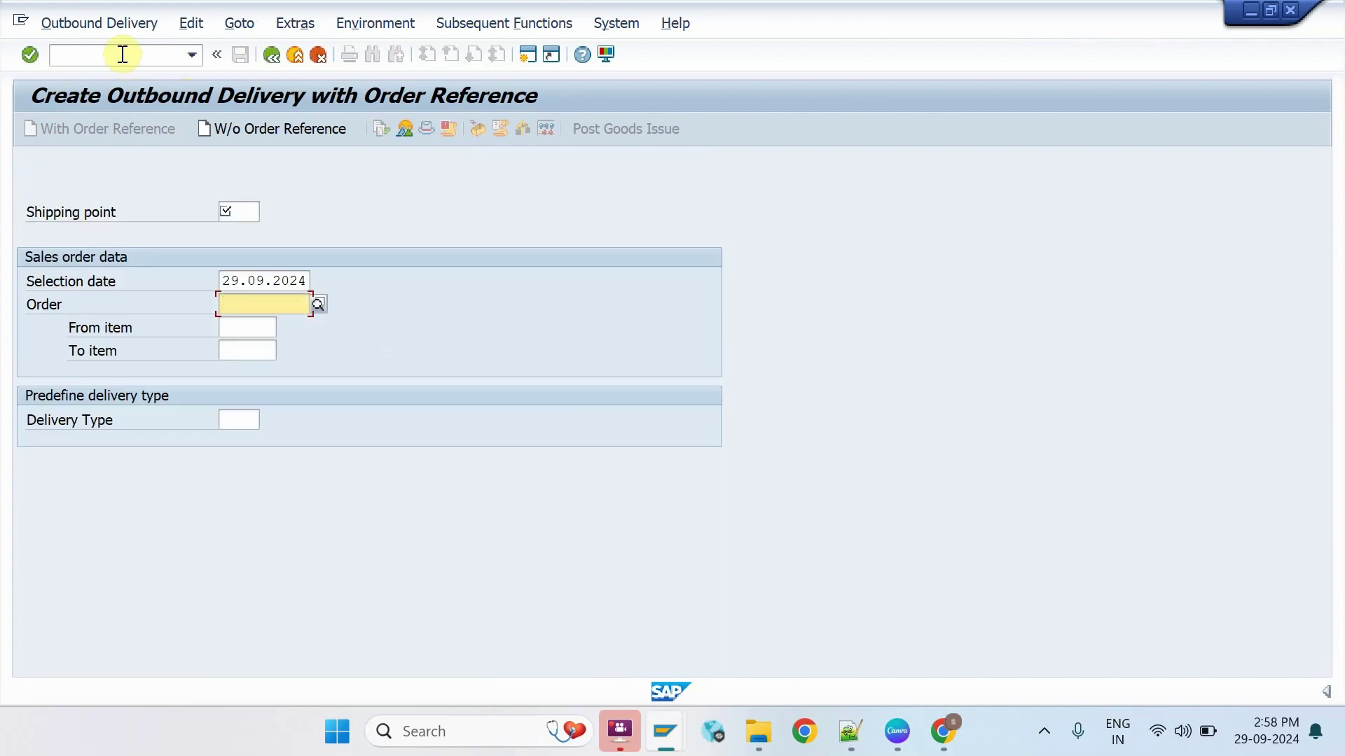
pyautogui.press('Return')
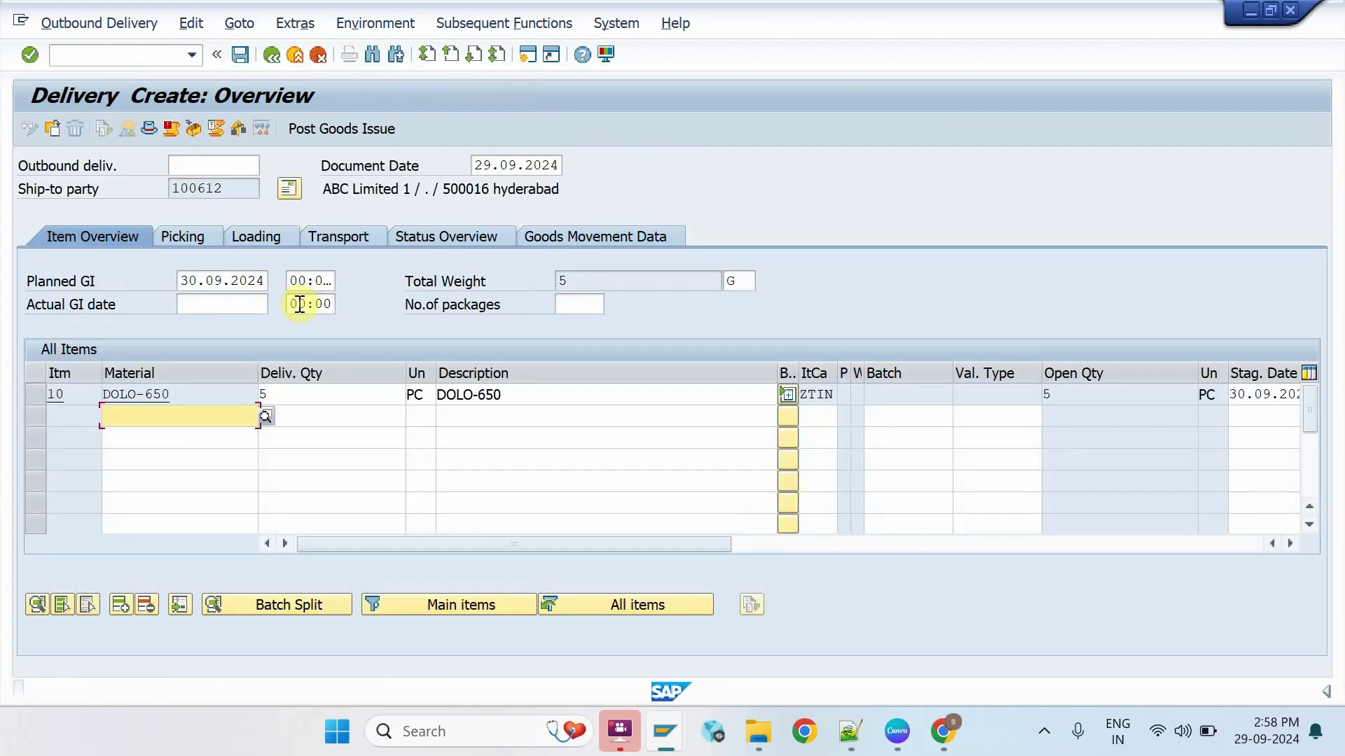
# Step: Run batch split and batch determination on item 10, proposing batch 01-08-2024 for 5 PC
pyautogui.click(336, 399)
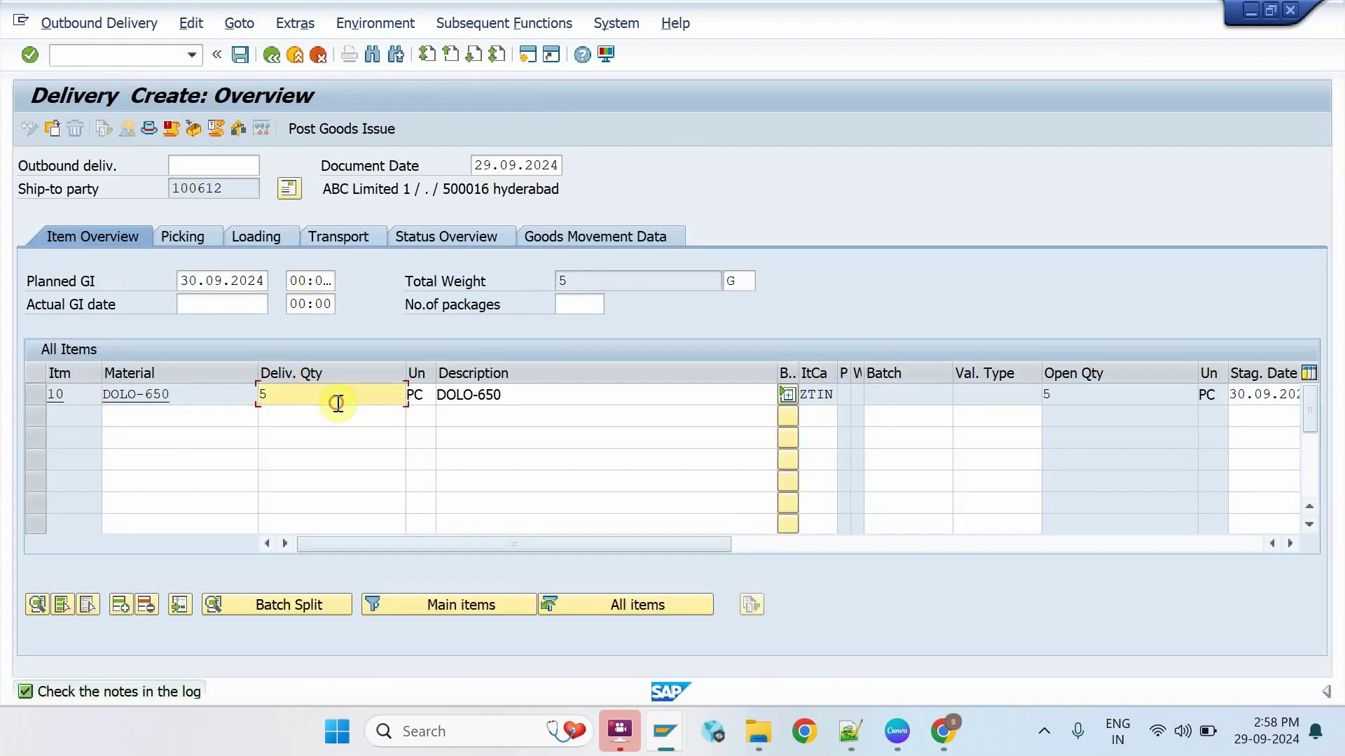
pyautogui.click(275, 606)
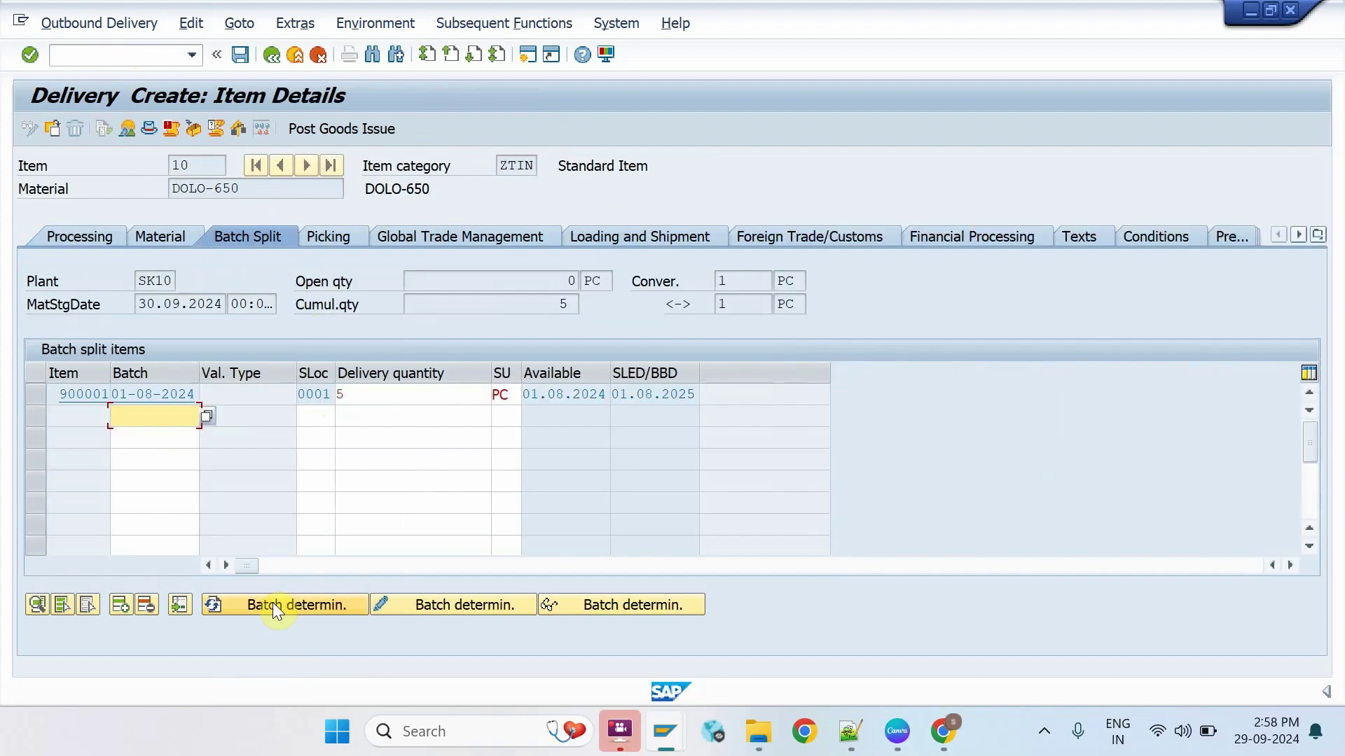
pyautogui.click(447, 401)
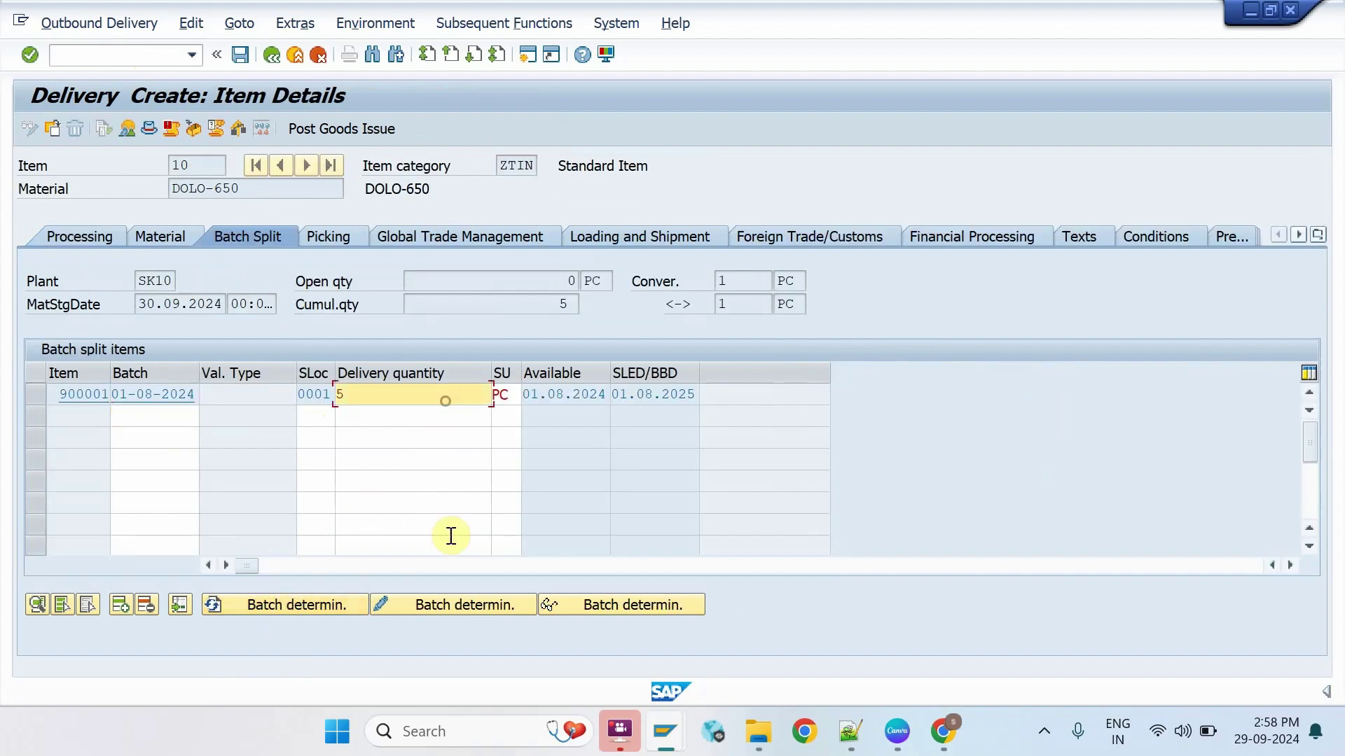
pyautogui.click(461, 604)
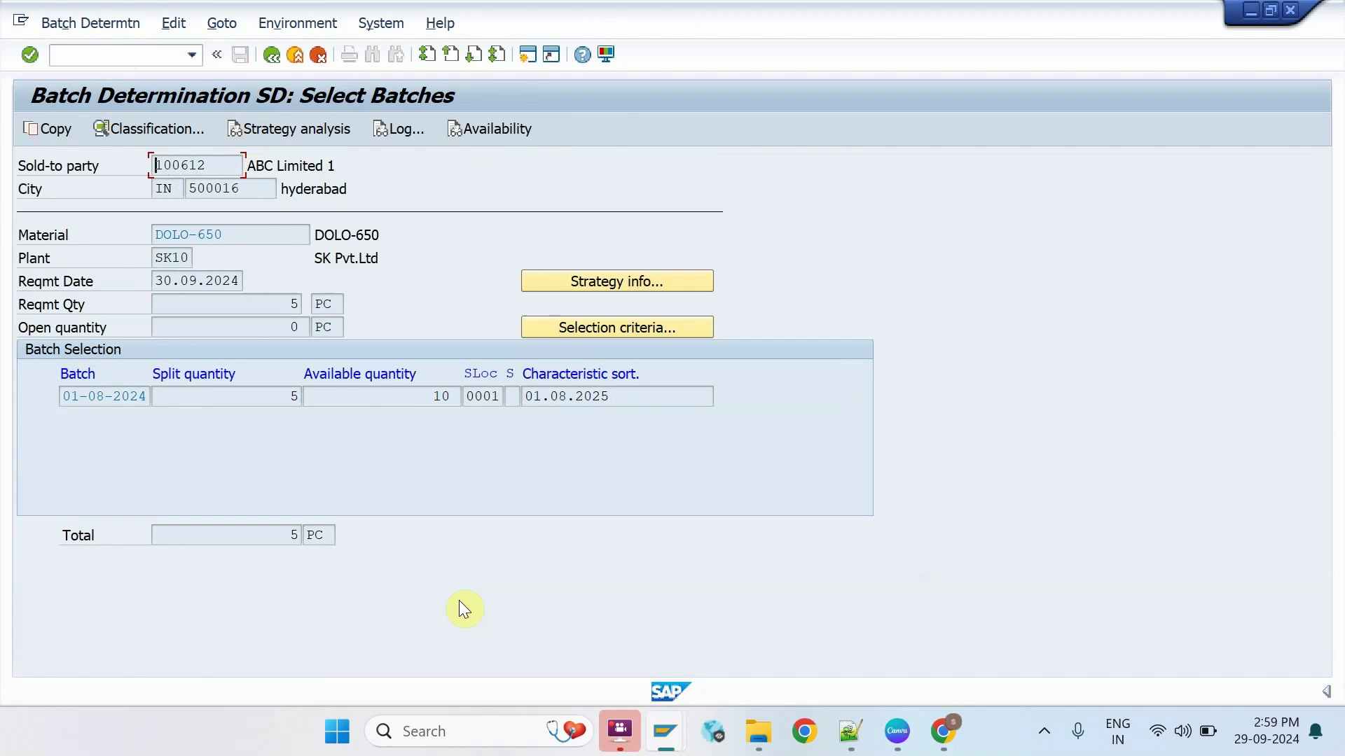
pyautogui.click(678, 329)
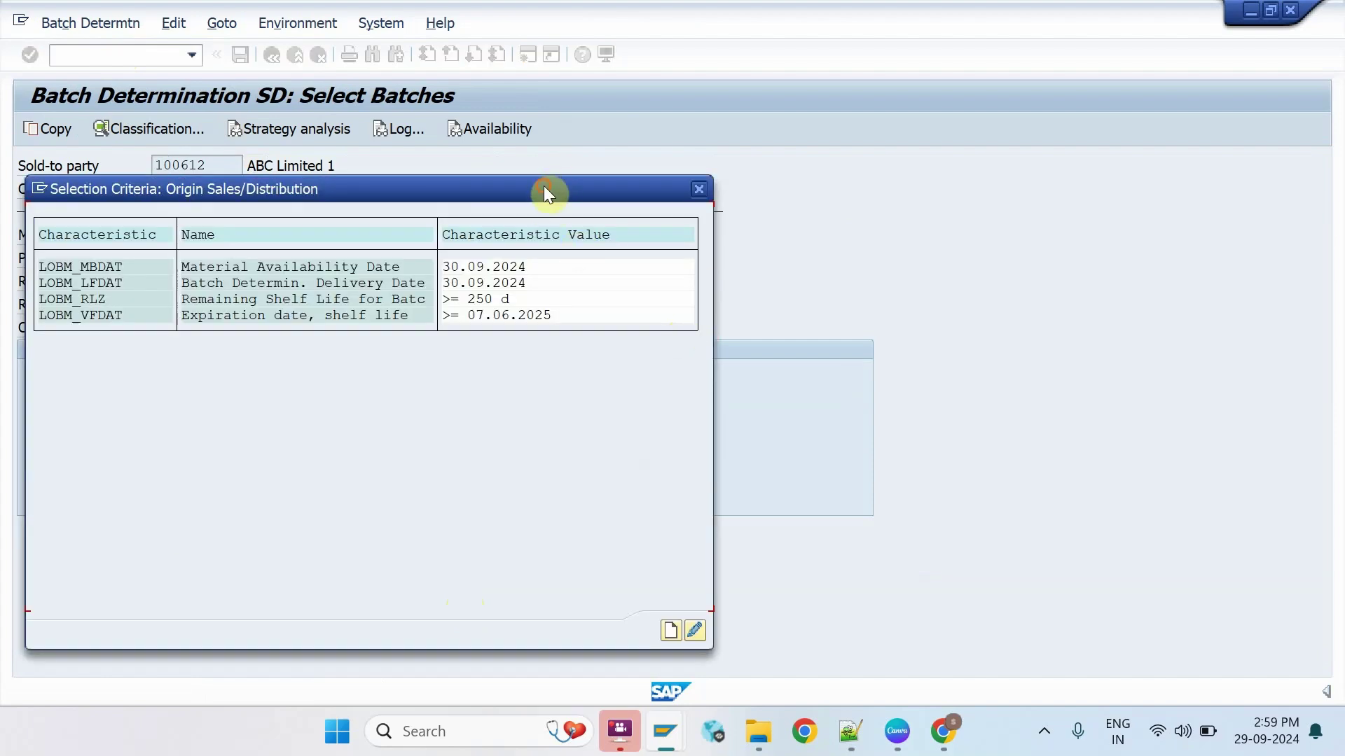
pyautogui.moveTo(543, 186); pyautogui.dragTo(583, 423)
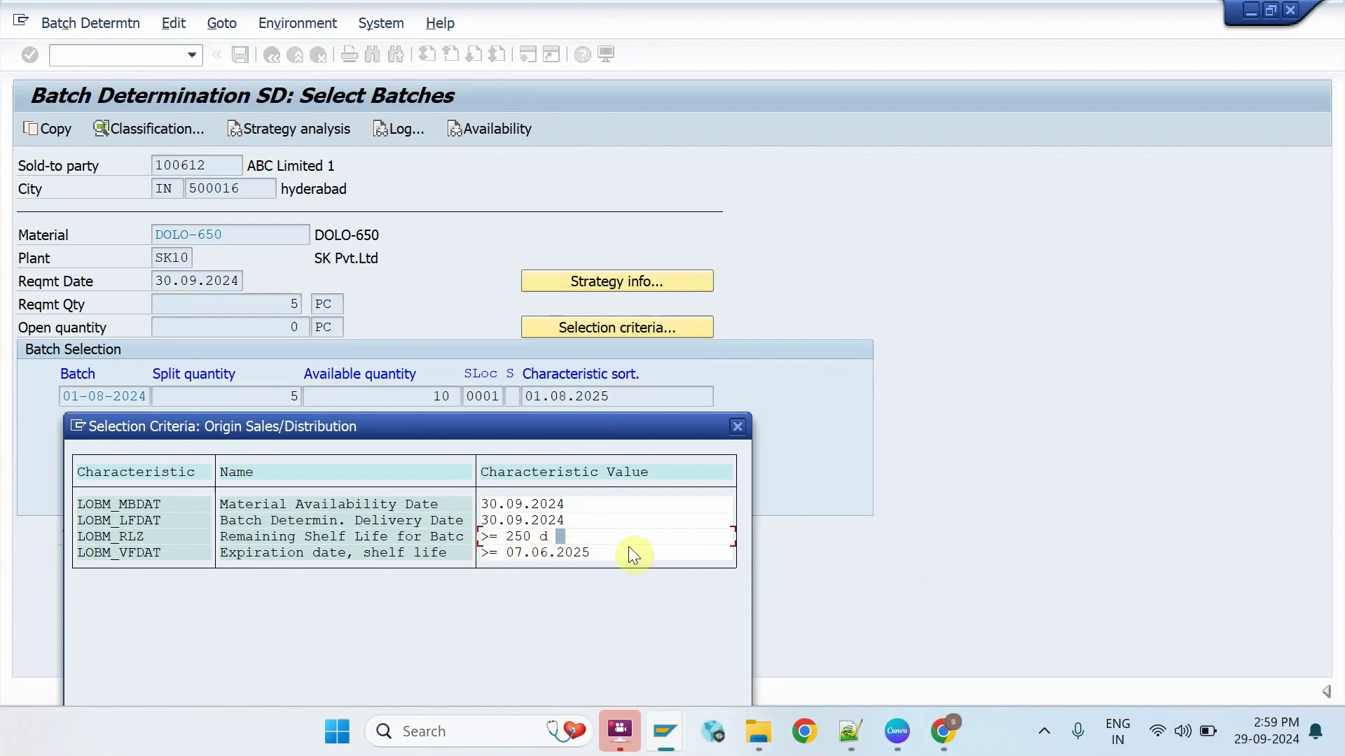
pyautogui.click(648, 553)
pyautogui.moveTo(616, 435); pyautogui.dragTo(804, 242)
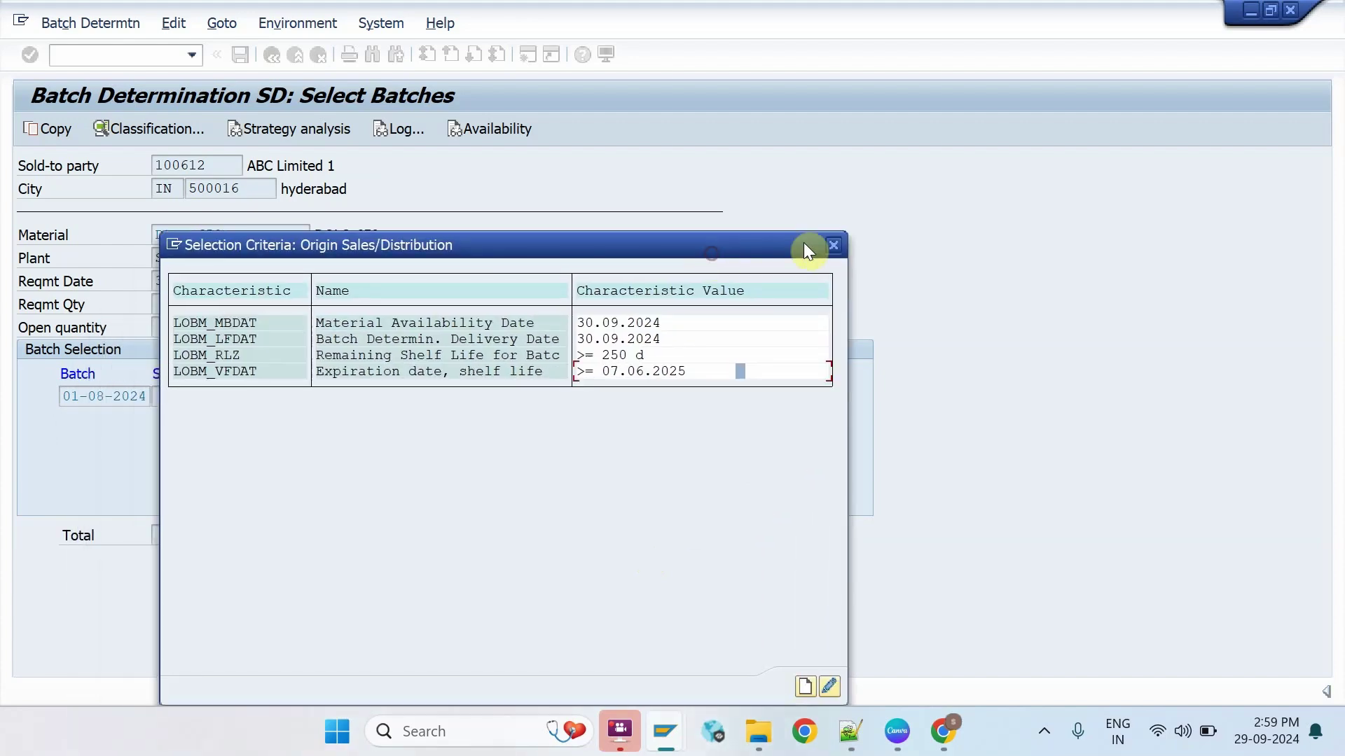
pyautogui.click(835, 243)
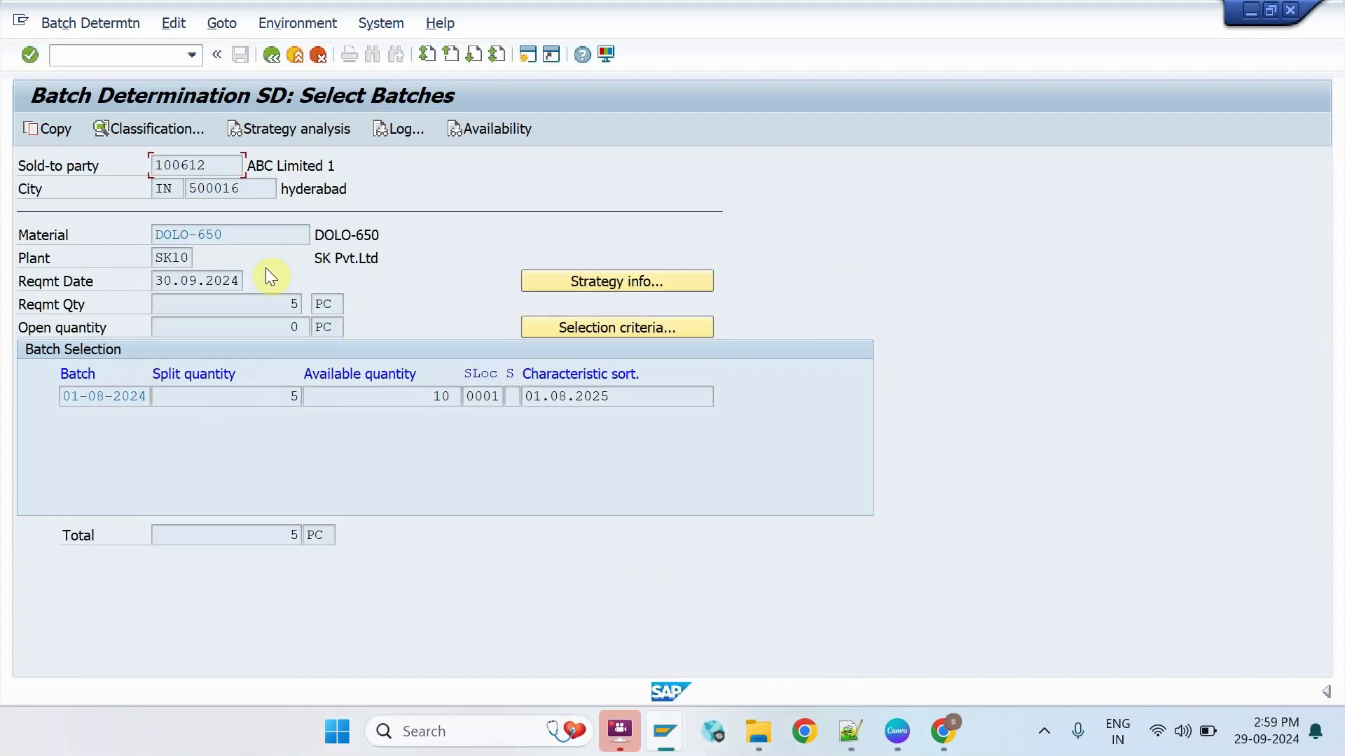
pyautogui.click(157, 64)
pyautogui.write('/N')
# Step: Create a VL01N outbound delivery for SNV Industries' DOLO-650 order, chosen from history
pyautogui.press('Return')
pyautogui.write('vl01n')
pyautogui.press('Return')
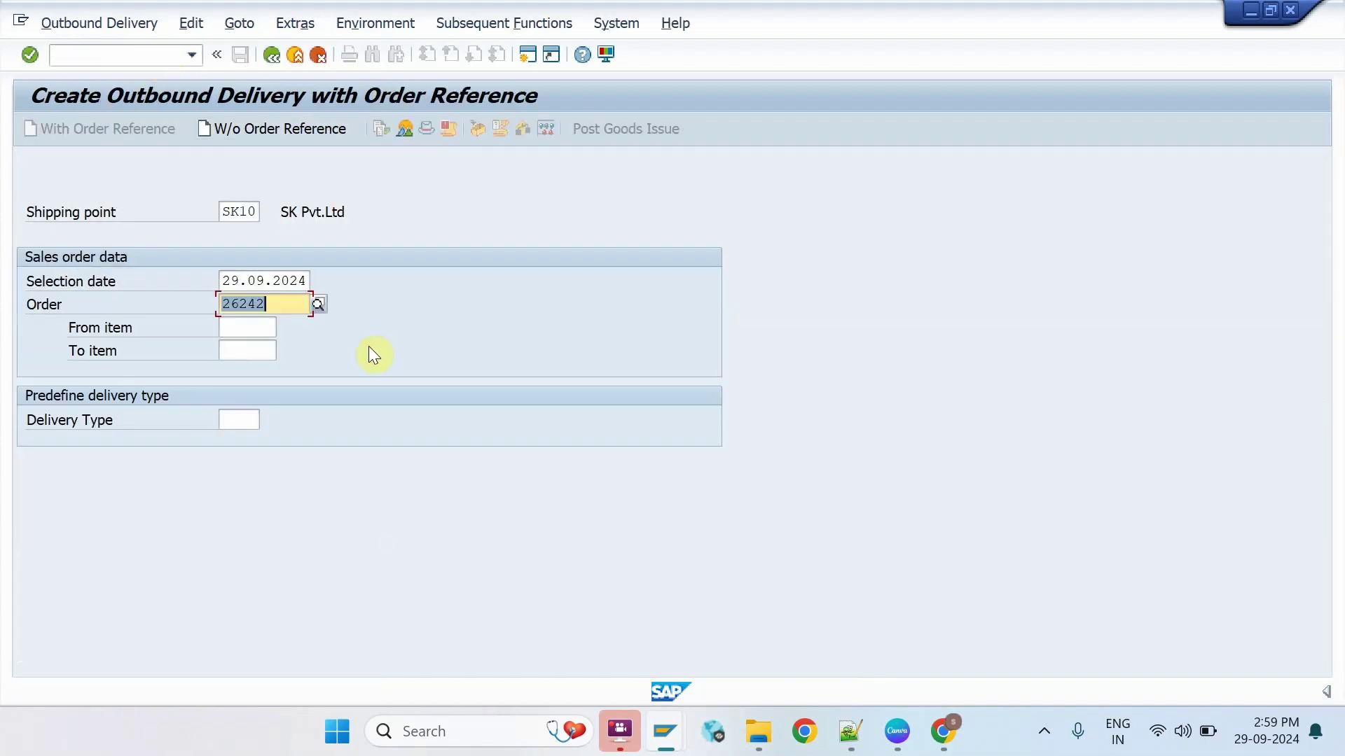
pyautogui.press('BackSpace')
pyautogui.press('Down')
pyautogui.press('Down')
pyautogui.press('Return')
pyautogui.press('Return')
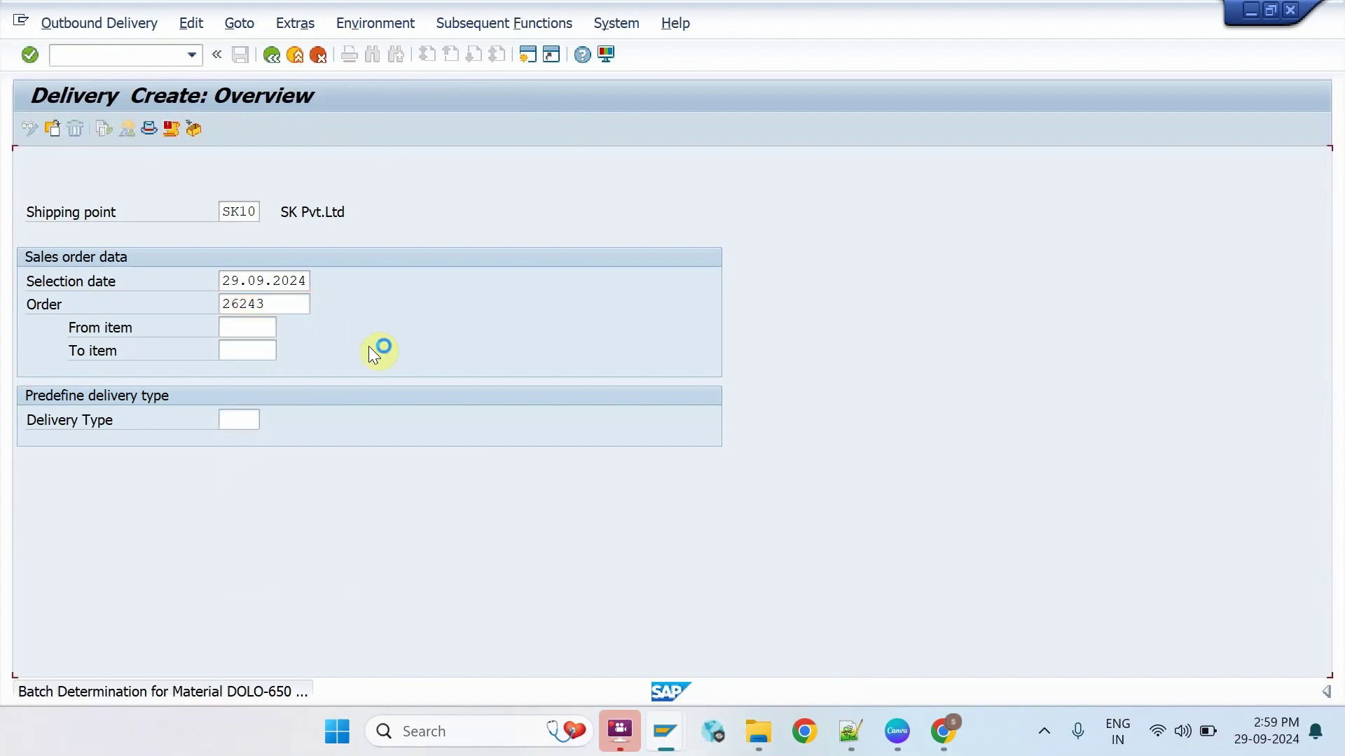
# Step: Run batch split and batch determination on delivery item 10
pyautogui.click(329, 395)
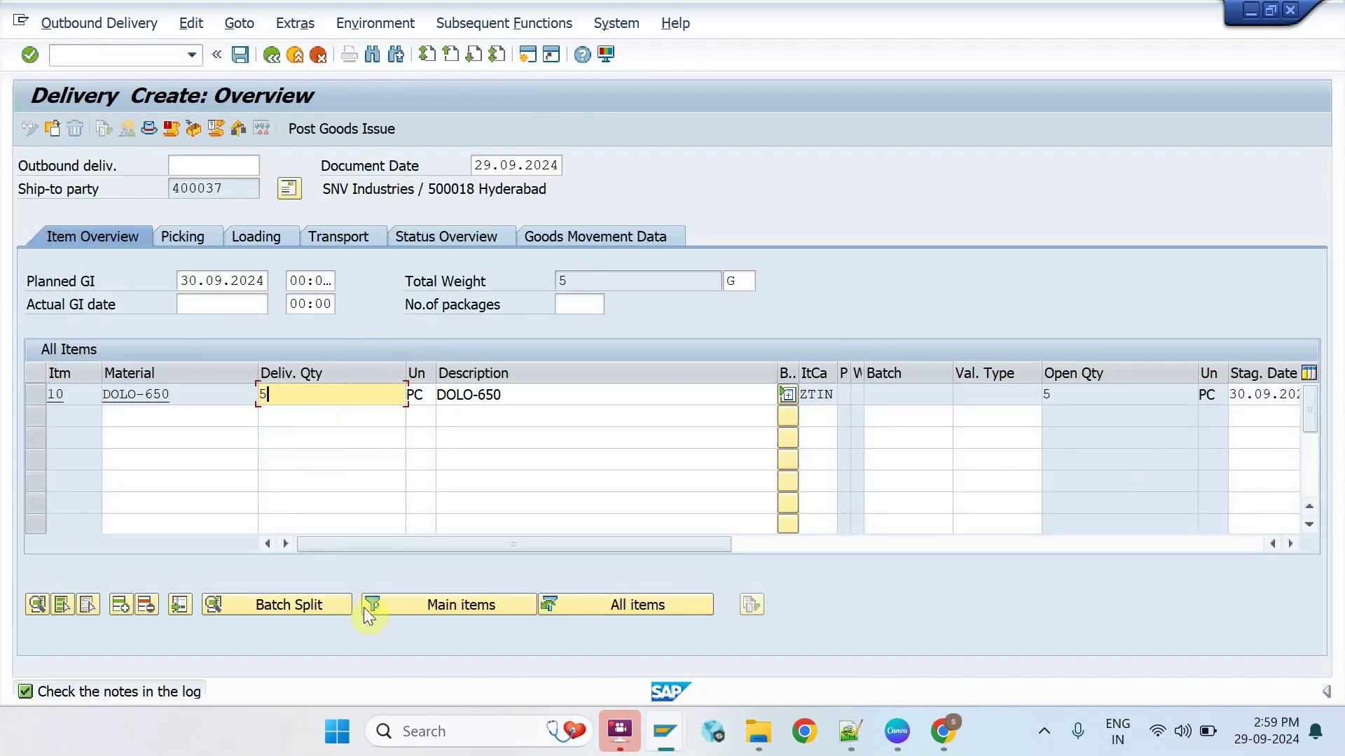
pyautogui.click(328, 607)
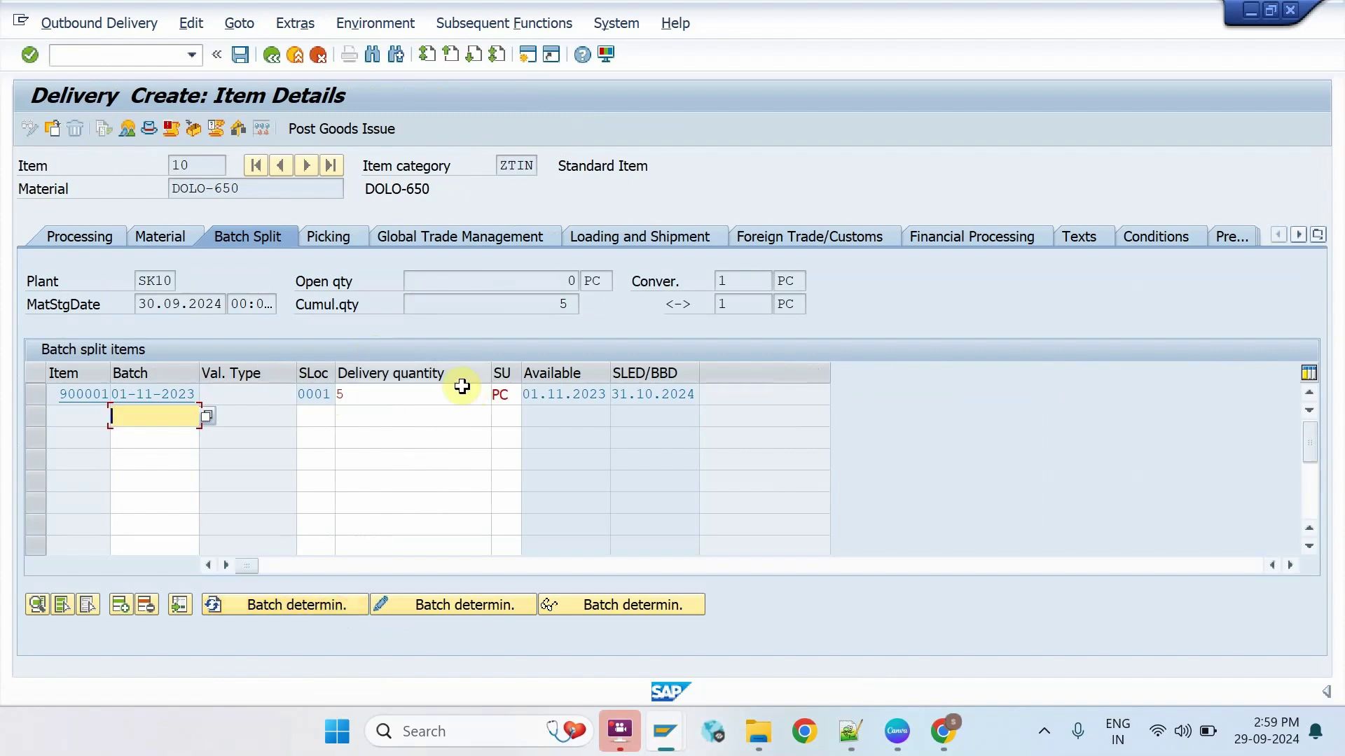
pyautogui.click(462, 389)
pyautogui.click(457, 606)
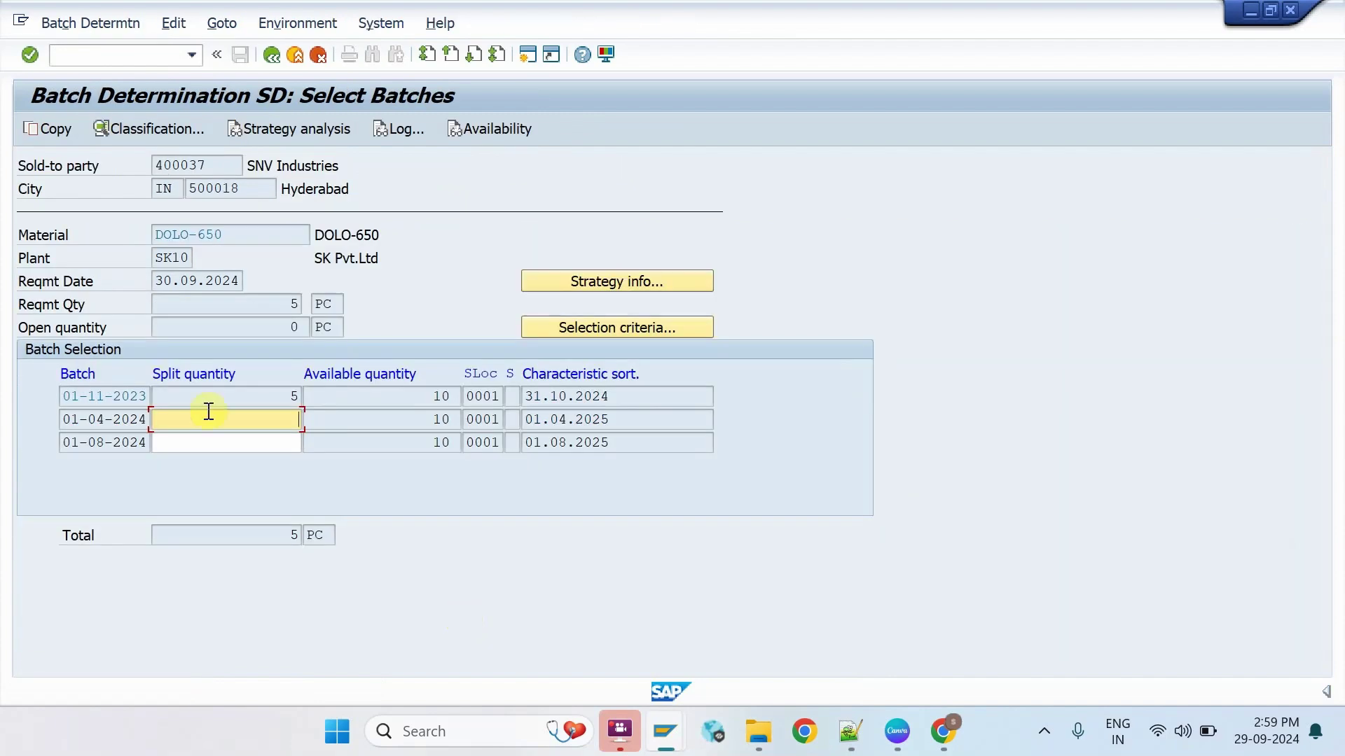
# Step: Review proposed batch 01-11-2023 (expiry 31.10.2024), the other batches' sort values and the selection criteria
pyautogui.click(72, 396)
pyautogui.click(662, 405)
pyautogui.click(659, 428)
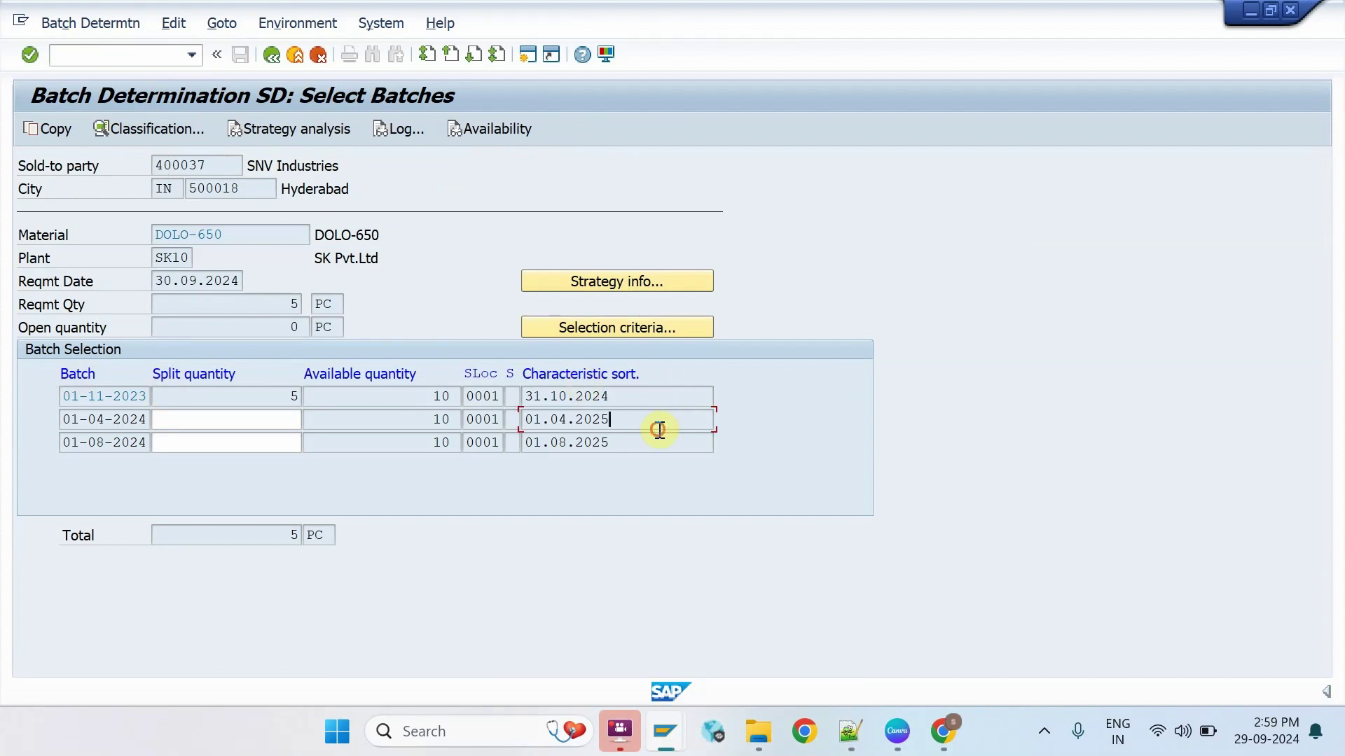
pyautogui.click(655, 443)
pyautogui.click(679, 329)
pyautogui.moveTo(598, 200); pyautogui.dragTo(610, 472)
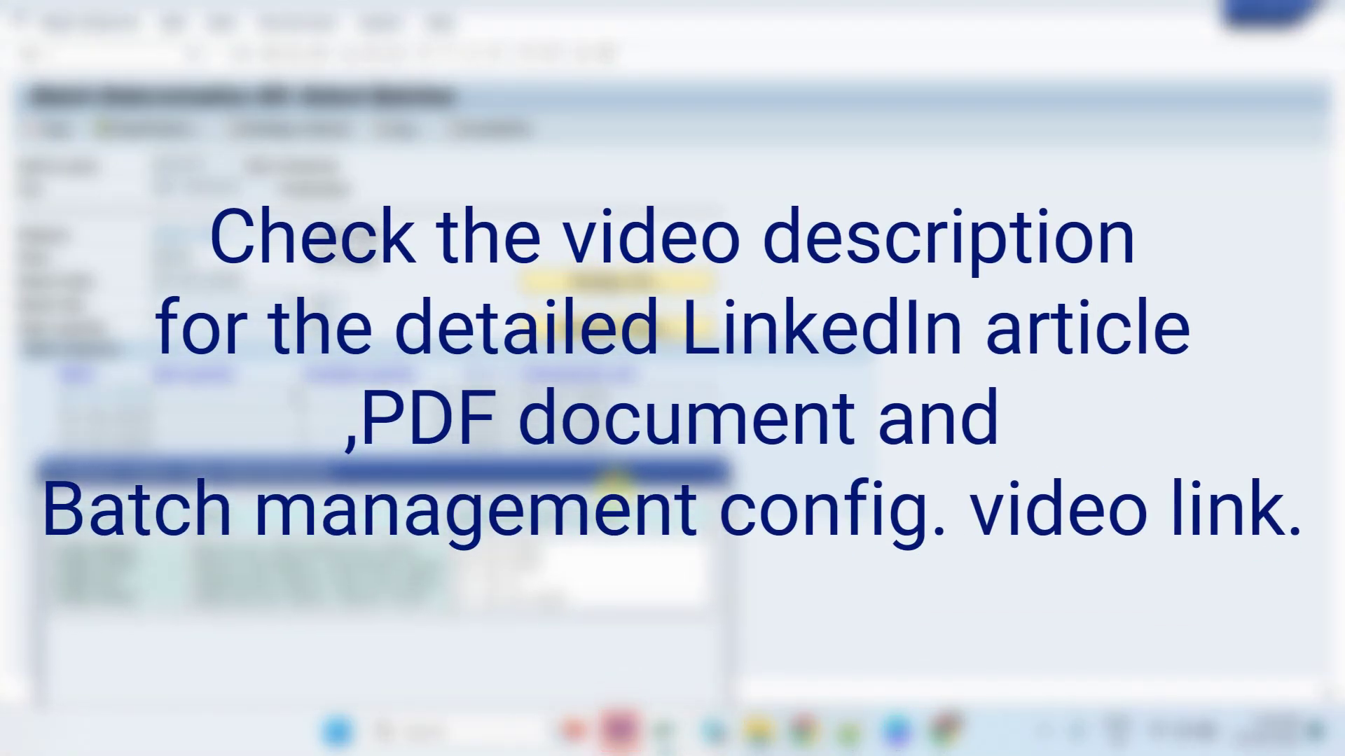